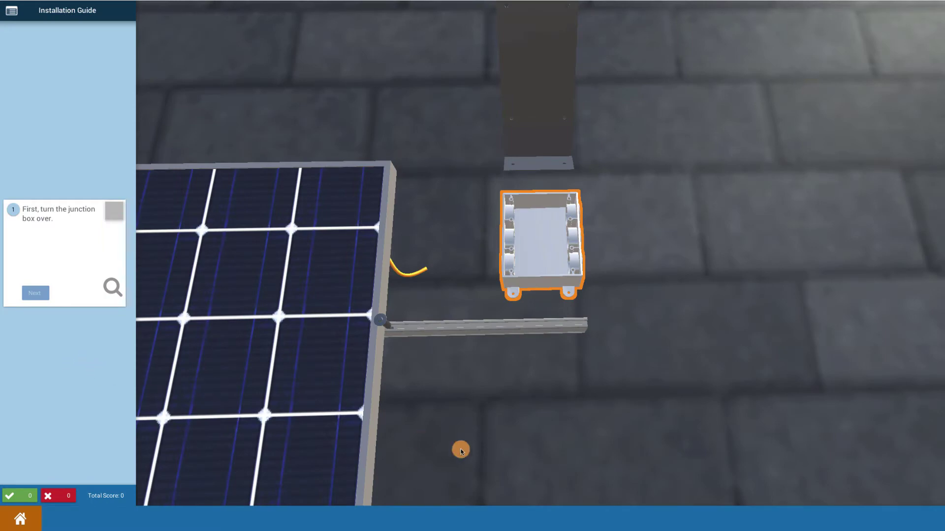
# Orbit back to a top-down view and turn the junction box over
pyautogui.moveTo(490, 457)
pyautogui.mouseDown()
pyautogui.moveTo(428, 415)
pyautogui.moveTo(415, 369)
pyautogui.moveTo(433, 341)
pyautogui.moveTo(369, 371)
pyautogui.moveTo(268, 312)
pyautogui.moveTo(253, 324)
pyautogui.moveTo(307, 343)
pyautogui.moveTo(381, 340)
pyautogui.moveTo(510, 371)
pyautogui.mouseUp()
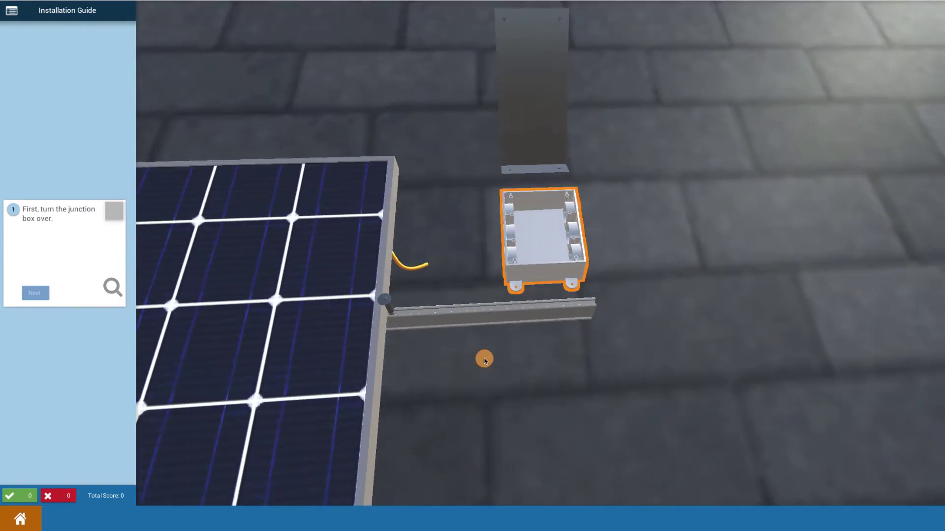
pyautogui.moveTo(509, 332)
pyautogui.mouseDown()
pyautogui.moveTo(472, 370)
pyautogui.moveTo(481, 377)
pyautogui.moveTo(491, 368)
pyautogui.mouseUp()
pyautogui.moveTo(543, 395)
pyautogui.mouseDown()
pyautogui.moveTo(523, 335)
pyautogui.moveTo(554, 359)
pyautogui.moveTo(542, 387)
pyautogui.moveTo(534, 367)
pyautogui.moveTo(512, 359)
pyautogui.moveTo(530, 412)
pyautogui.mouseUp()
pyautogui.moveTo(492, 375)
pyautogui.mouseDown()
pyautogui.moveTo(498, 397)
pyautogui.moveTo(487, 400)
pyautogui.moveTo(502, 384)
pyautogui.moveTo(506, 400)
pyautogui.moveTo(515, 386)
pyautogui.moveTo(548, 390)
pyautogui.moveTo(630, 340)
pyautogui.moveTo(607, 365)
pyautogui.moveTo(566, 380)
pyautogui.moveTo(609, 372)
pyautogui.moveTo(576, 379)
pyautogui.moveTo(452, 293)
pyautogui.moveTo(426, 293)
pyautogui.moveTo(424, 308)
pyautogui.moveTo(531, 373)
pyautogui.moveTo(554, 371)
pyautogui.moveTo(533, 394)
pyautogui.moveTo(542, 352)
pyautogui.moveTo(540, 371)
pyautogui.mouseUp()
pyautogui.moveTo(464, 422); pyautogui.dragTo(467, 369)
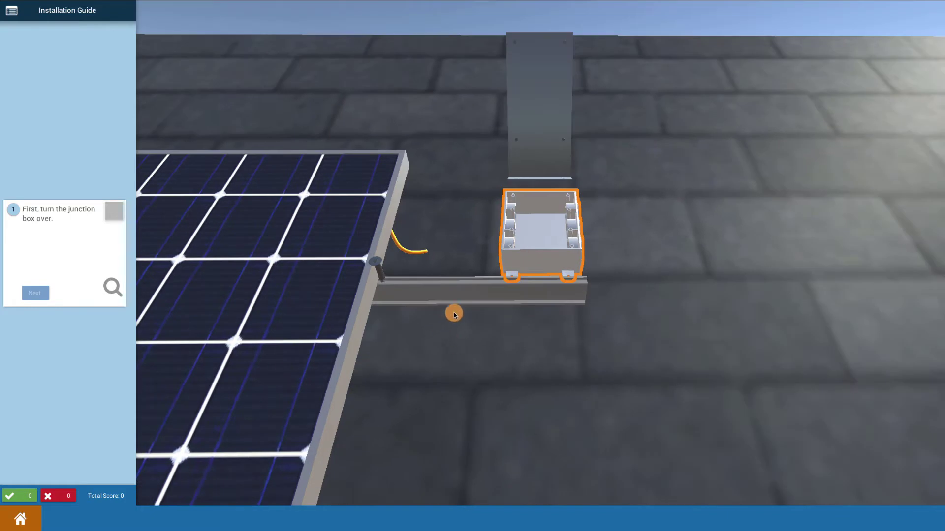
pyautogui.moveTo(465, 311); pyautogui.dragTo(34, 222)
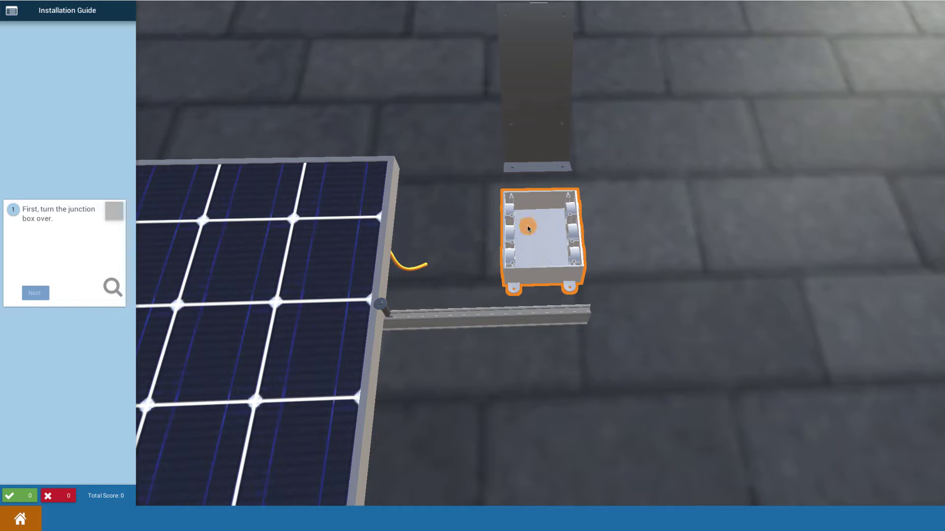
pyautogui.click(537, 240)
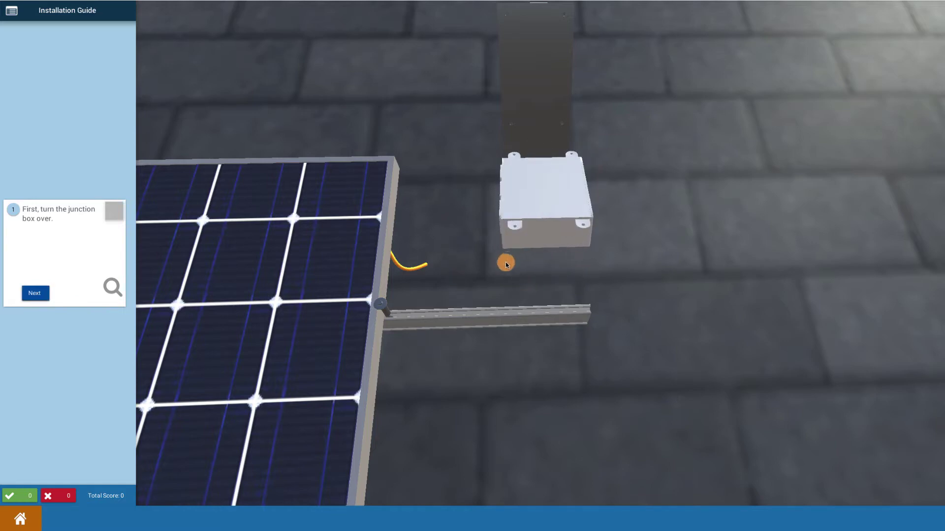
# Drill a drain hole at the bottom-edge centre of the junction box
pyautogui.click(45, 294)
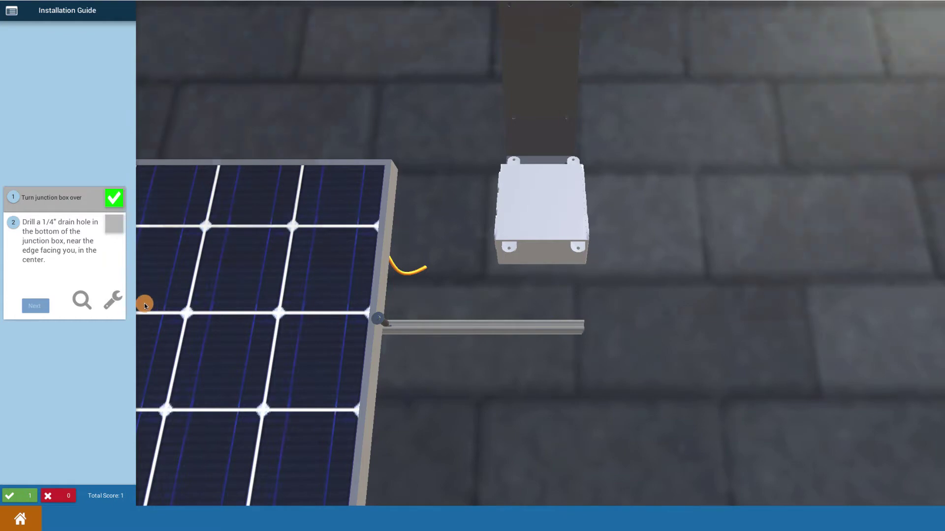
pyautogui.click(113, 299)
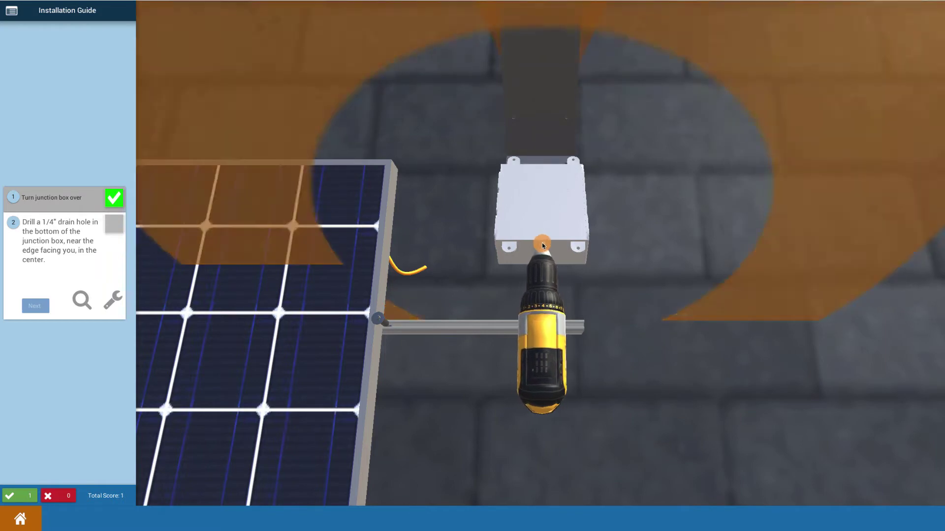
pyautogui.click(542, 243)
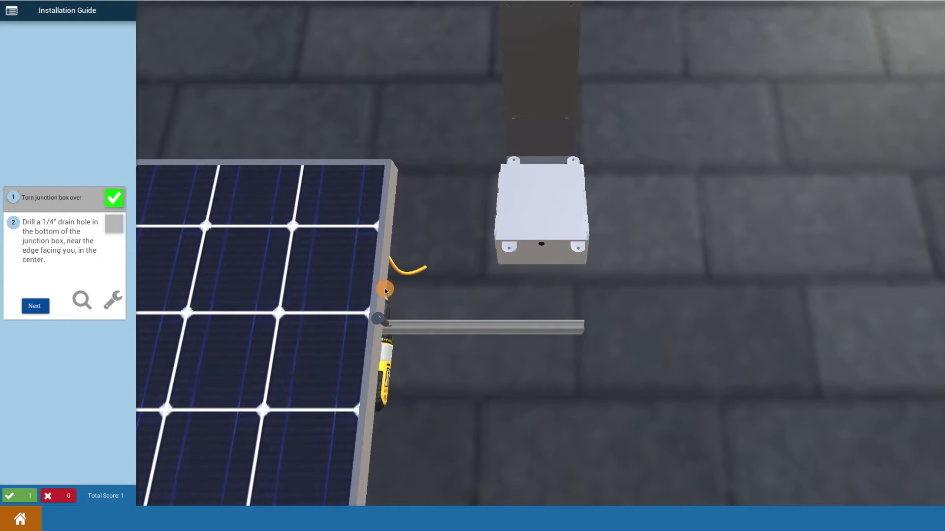
pyautogui.click(38, 306)
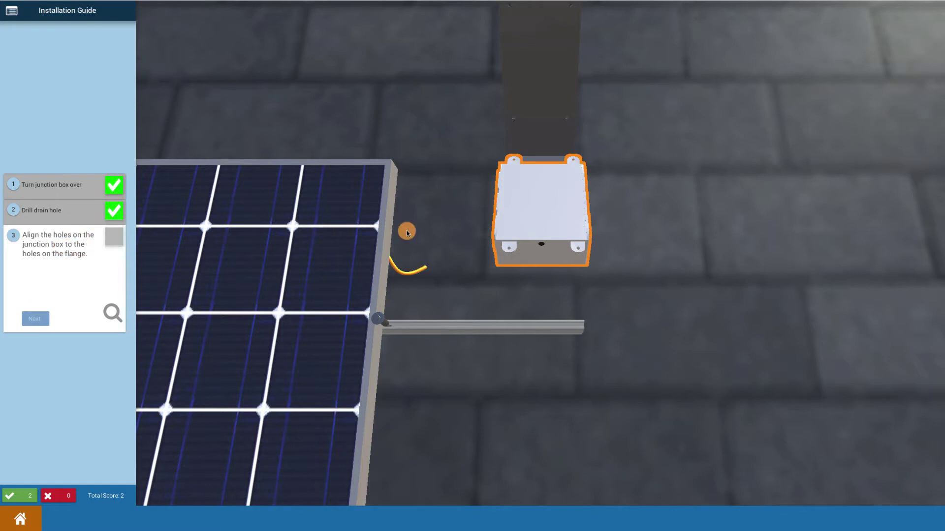
# Align the box's holes onto the flange and insert the four bolts
pyautogui.click(546, 206)
pyautogui.moveTo(586, 228)
pyautogui.mouseDown()
pyautogui.moveTo(595, 225)
pyautogui.moveTo(618, 154)
pyautogui.moveTo(709, 178)
pyautogui.moveTo(626, 177)
pyautogui.mouseUp()
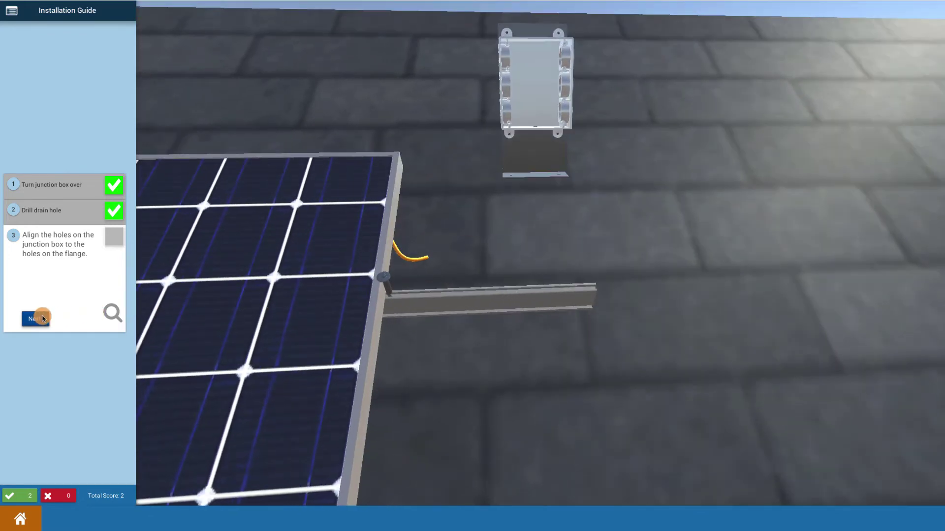
pyautogui.click(42, 319)
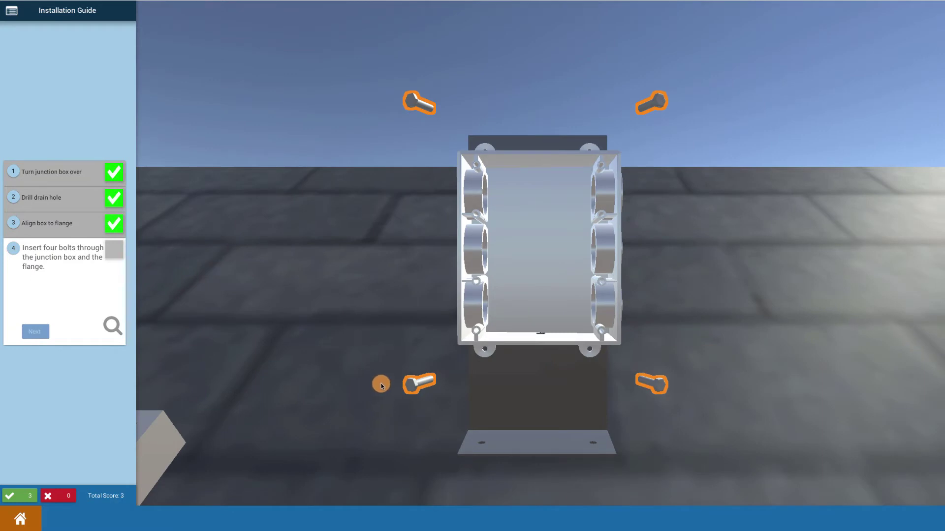
pyautogui.click(421, 387)
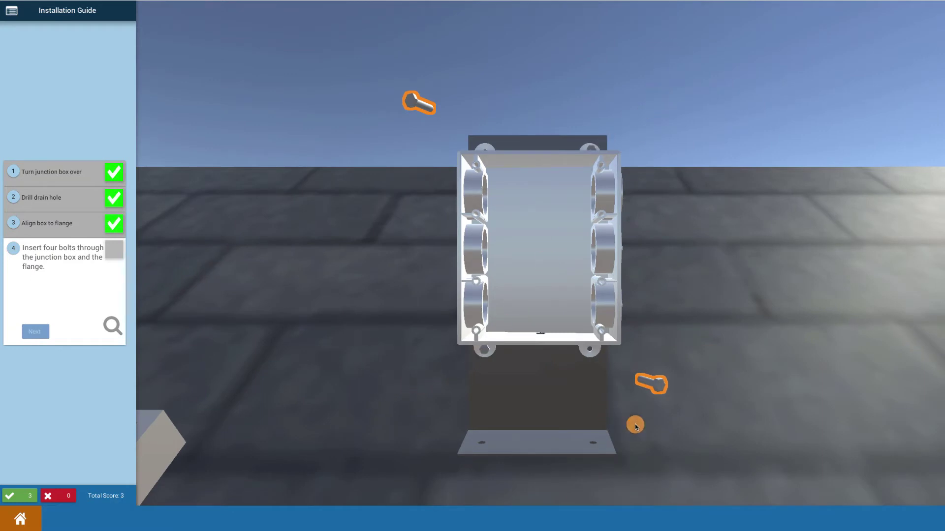
pyautogui.moveTo(655, 384); pyautogui.dragTo(600, 357)
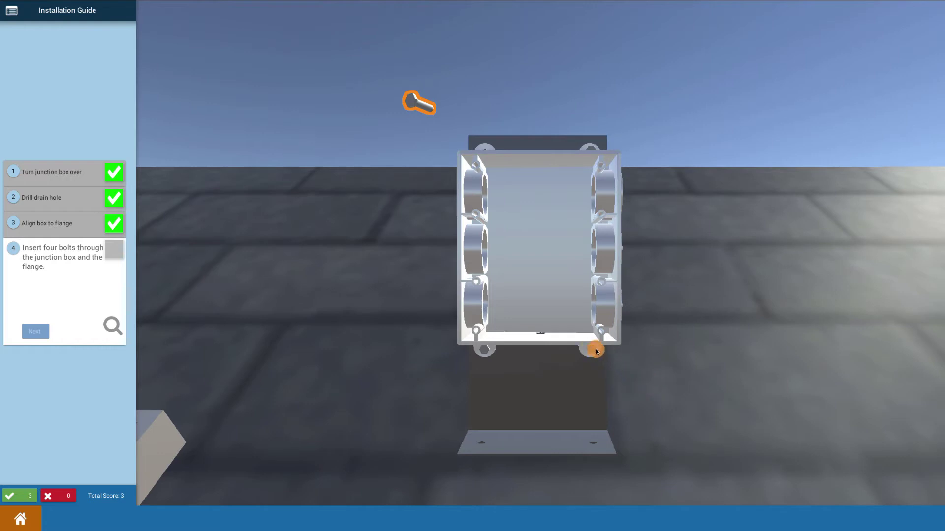
pyautogui.click(416, 94)
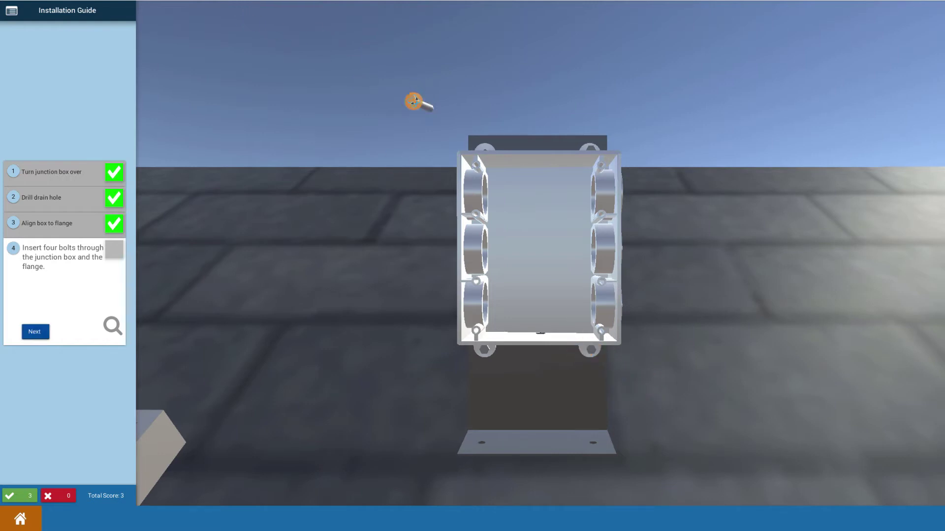
pyautogui.moveTo(447, 178)
pyautogui.mouseDown()
pyautogui.moveTo(438, 221)
pyautogui.moveTo(510, 251)
pyautogui.moveTo(475, 236)
pyautogui.mouseUp()
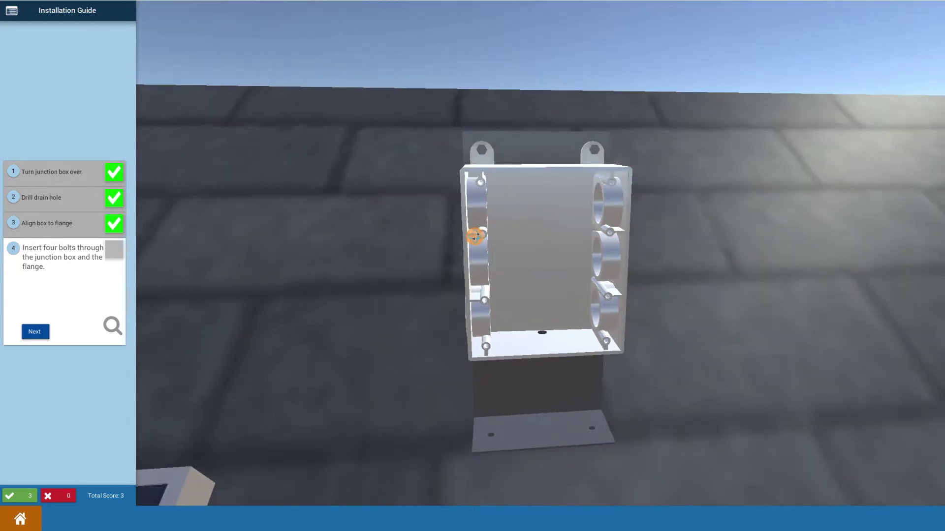
# Fasten a nut onto each of the four bolts behind the flange
pyautogui.click(40, 335)
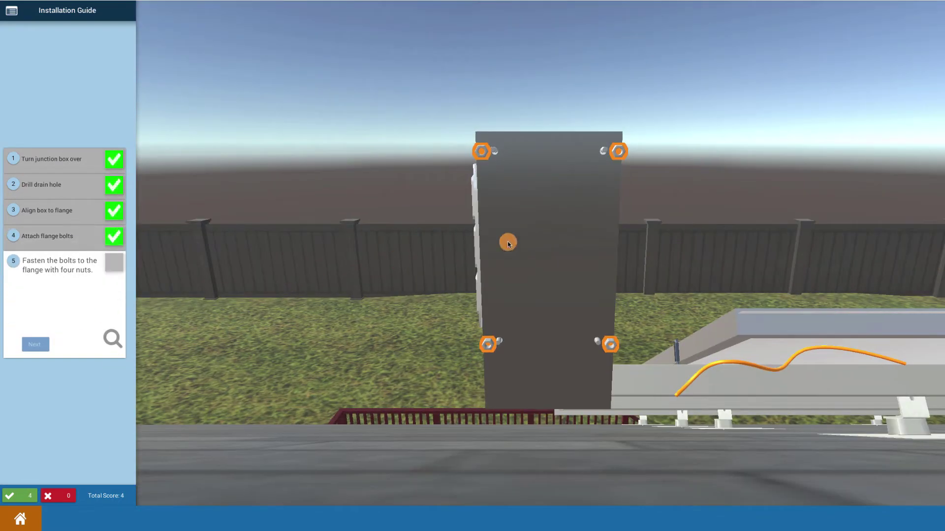
pyautogui.moveTo(498, 262)
pyautogui.mouseDown()
pyautogui.moveTo(407, 319)
pyautogui.moveTo(489, 354)
pyautogui.moveTo(401, 315)
pyautogui.moveTo(427, 297)
pyautogui.mouseUp()
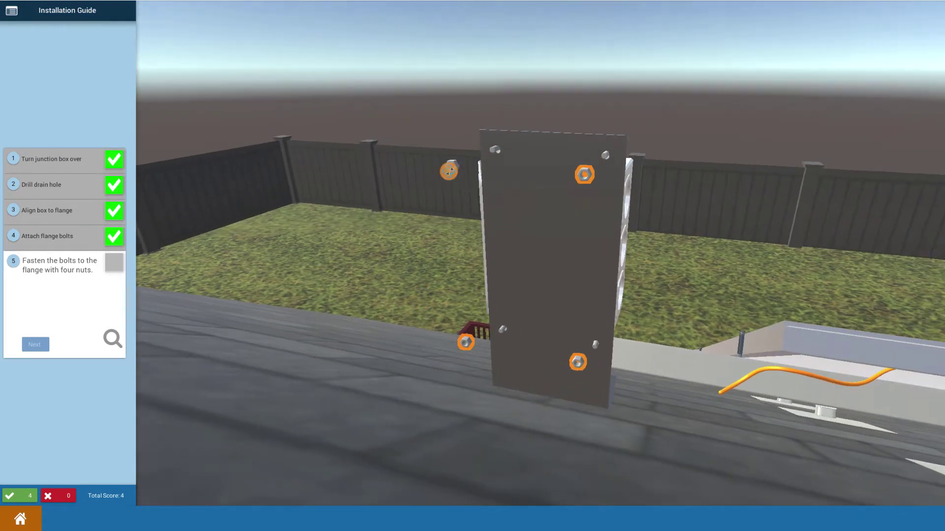
pyautogui.moveTo(448, 171); pyautogui.dragTo(479, 159)
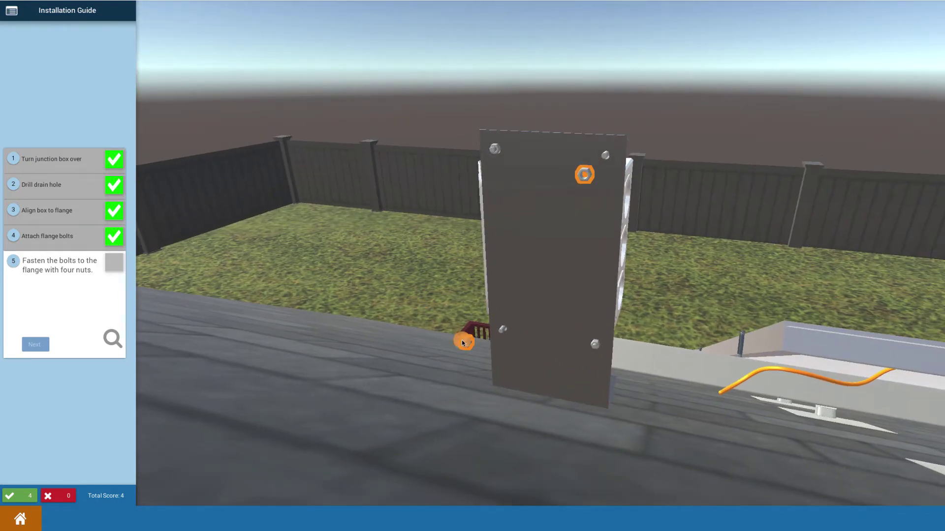
pyautogui.moveTo(464, 342); pyautogui.dragTo(502, 329)
pyautogui.moveTo(576, 173); pyautogui.dragTo(605, 155)
pyautogui.moveTo(550, 226); pyautogui.dragTo(596, 257)
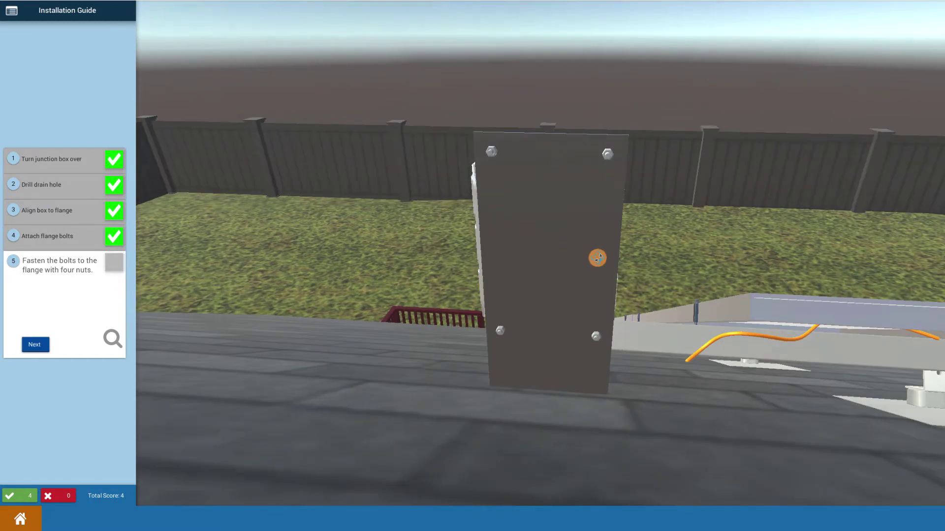
# Set two bolts into the rail's side slot
pyautogui.click(32, 348)
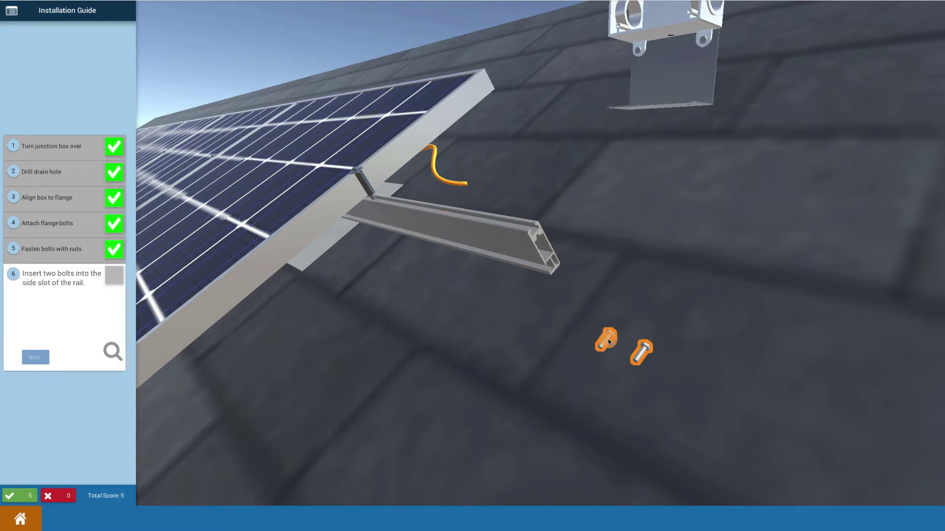
pyautogui.moveTo(608, 338); pyautogui.dragTo(558, 296)
pyautogui.moveTo(549, 261); pyautogui.dragTo(546, 260)
pyautogui.moveTo(640, 350)
pyautogui.mouseDown()
pyautogui.moveTo(545, 284)
pyautogui.moveTo(548, 265)
pyautogui.mouseUp()
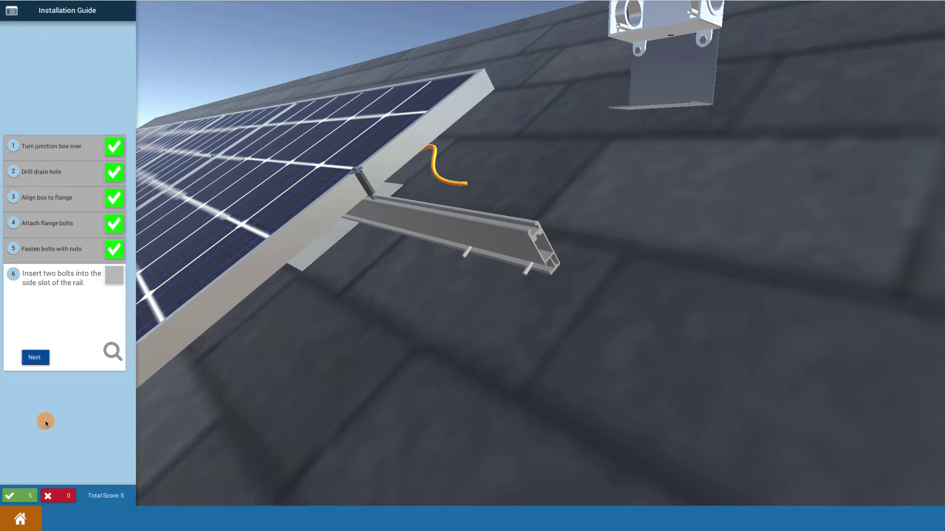
# Slip the box flange under the rail onto the bolts and secure it with two nuts
pyautogui.click(39, 357)
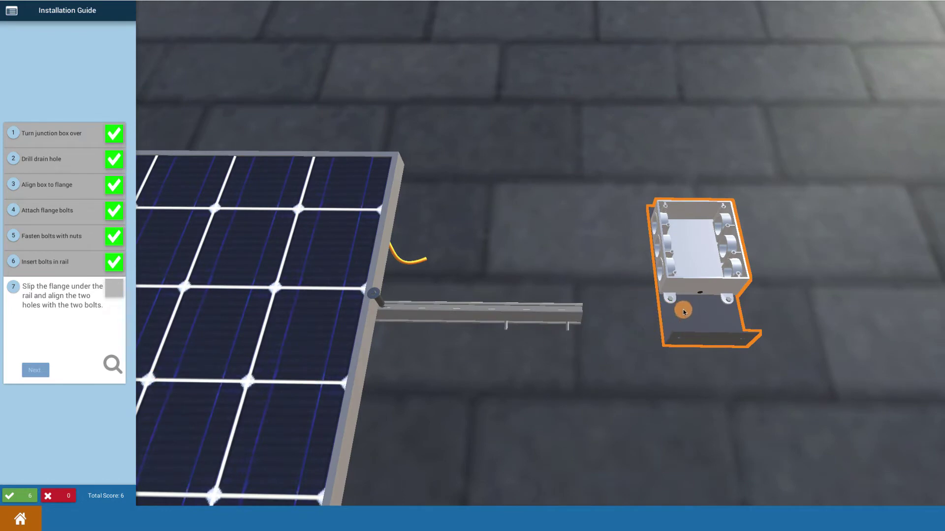
pyautogui.moveTo(688, 315)
pyautogui.mouseDown()
pyautogui.moveTo(678, 316)
pyautogui.moveTo(651, 371)
pyautogui.moveTo(672, 353)
pyautogui.moveTo(621, 272)
pyautogui.moveTo(618, 330)
pyautogui.moveTo(605, 253)
pyautogui.moveTo(539, 229)
pyautogui.moveTo(571, 312)
pyautogui.moveTo(548, 327)
pyautogui.moveTo(534, 327)
pyautogui.moveTo(544, 326)
pyautogui.moveTo(538, 320)
pyautogui.mouseUp()
pyautogui.moveTo(552, 384)
pyautogui.mouseDown()
pyautogui.moveTo(509, 359)
pyautogui.moveTo(523, 310)
pyautogui.moveTo(491, 318)
pyautogui.moveTo(371, 302)
pyautogui.moveTo(499, 301)
pyautogui.mouseUp()
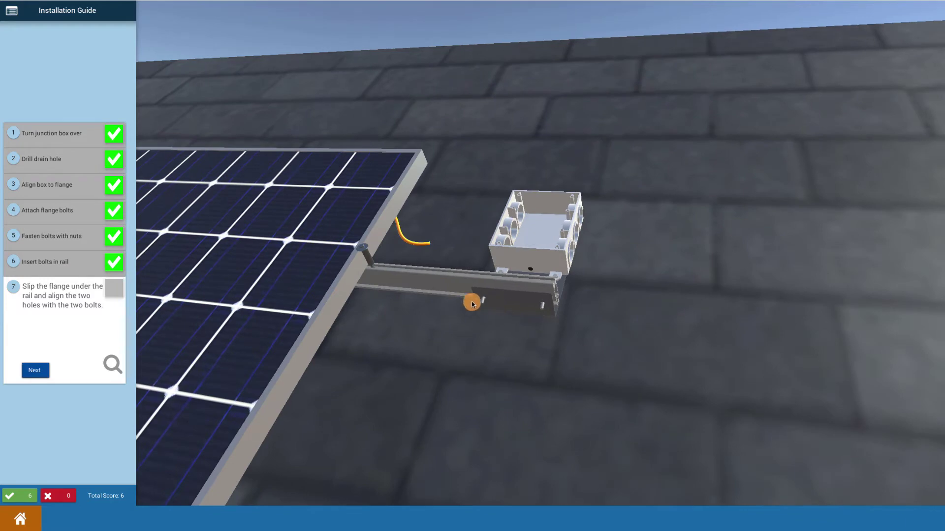
pyautogui.click(41, 372)
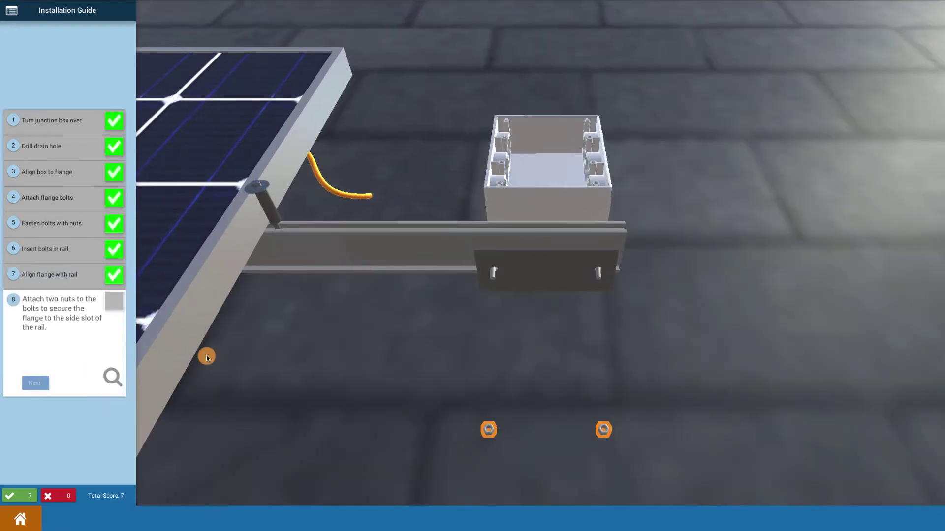
pyautogui.click(495, 431)
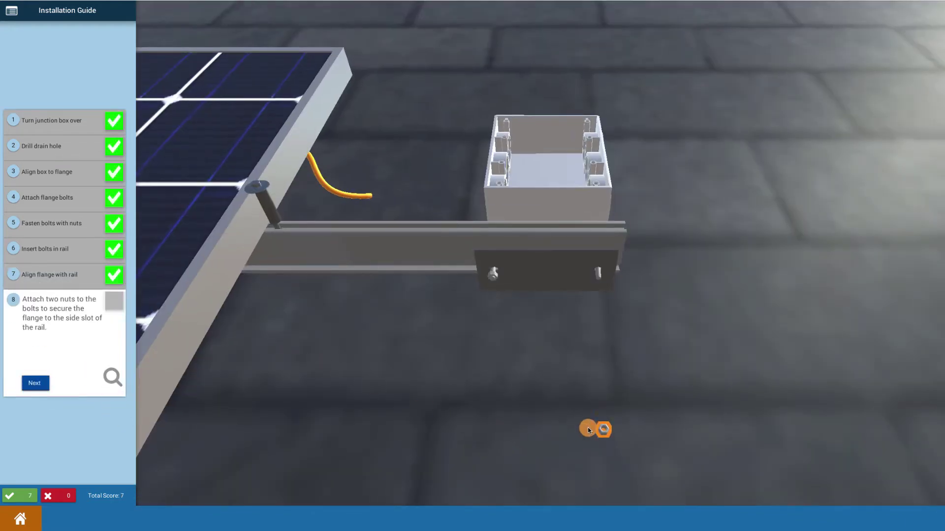
pyautogui.moveTo(603, 431)
pyautogui.mouseDown()
pyautogui.moveTo(588, 382)
pyautogui.moveTo(597, 270)
pyautogui.mouseUp()
pyautogui.moveTo(439, 332)
pyautogui.mouseDown()
pyautogui.moveTo(337, 314)
pyautogui.moveTo(321, 346)
pyautogui.moveTo(393, 312)
pyautogui.moveTo(415, 315)
pyautogui.moveTo(326, 315)
pyautogui.mouseUp()
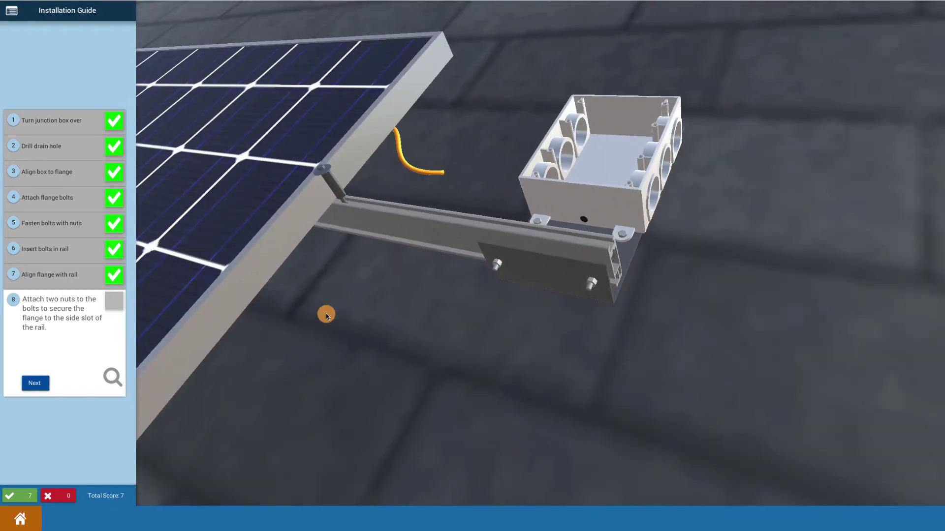
# Screw the 4-hole cable gland into the box's upper-left hole
pyautogui.click(33, 388)
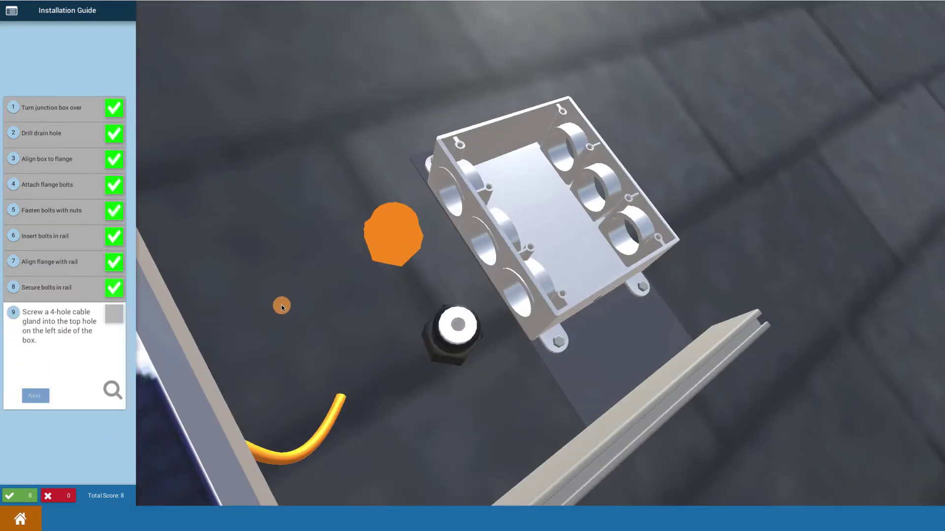
pyautogui.moveTo(255, 265)
pyautogui.mouseDown()
pyautogui.moveTo(291, 272)
pyautogui.moveTo(312, 242)
pyautogui.moveTo(289, 255)
pyautogui.moveTo(384, 247)
pyautogui.mouseUp()
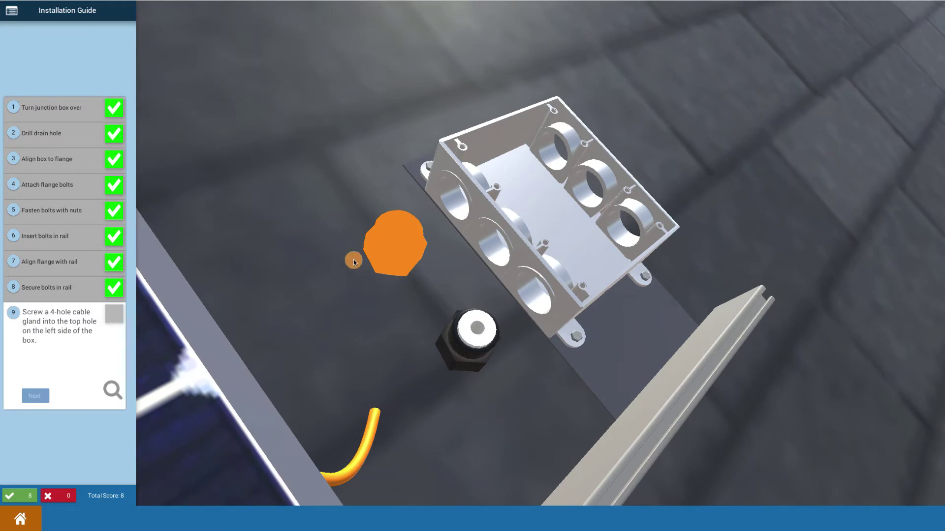
pyautogui.moveTo(372, 261)
pyautogui.mouseDown()
pyautogui.moveTo(394, 237)
pyautogui.moveTo(436, 222)
pyautogui.mouseUp()
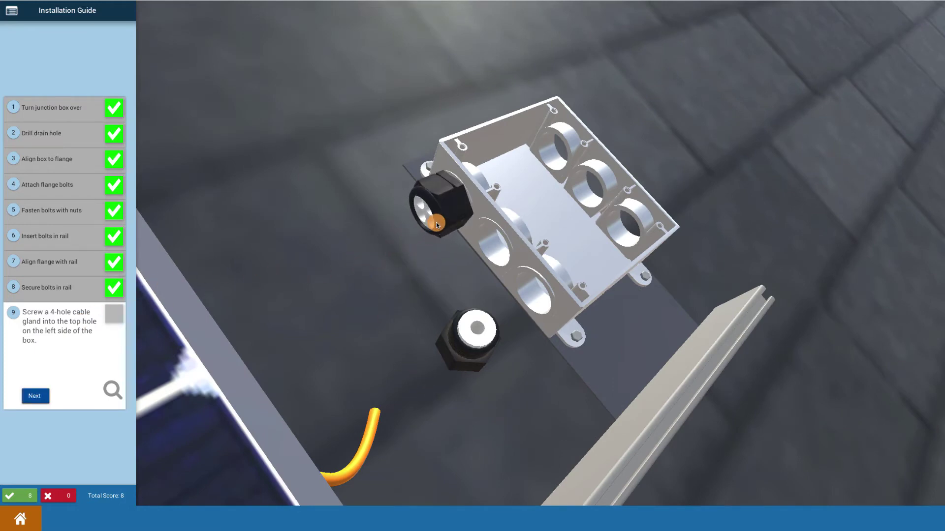
pyautogui.moveTo(337, 249)
pyautogui.mouseDown()
pyautogui.moveTo(449, 245)
pyautogui.moveTo(434, 192)
pyautogui.moveTo(409, 213)
pyautogui.moveTo(320, 238)
pyautogui.moveTo(336, 253)
pyautogui.mouseUp()
# Install the 1-hole cable gland in the bottom-left hole
pyautogui.click(45, 396)
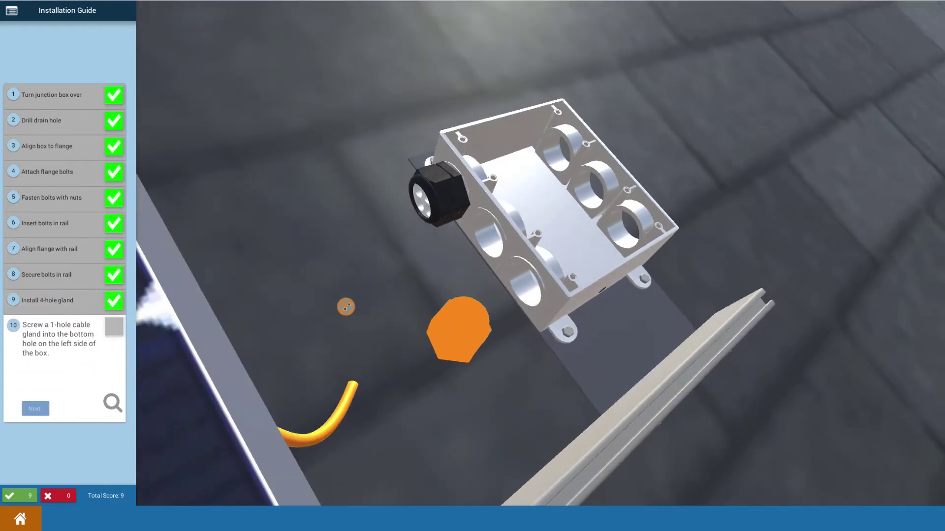
pyautogui.click(459, 334)
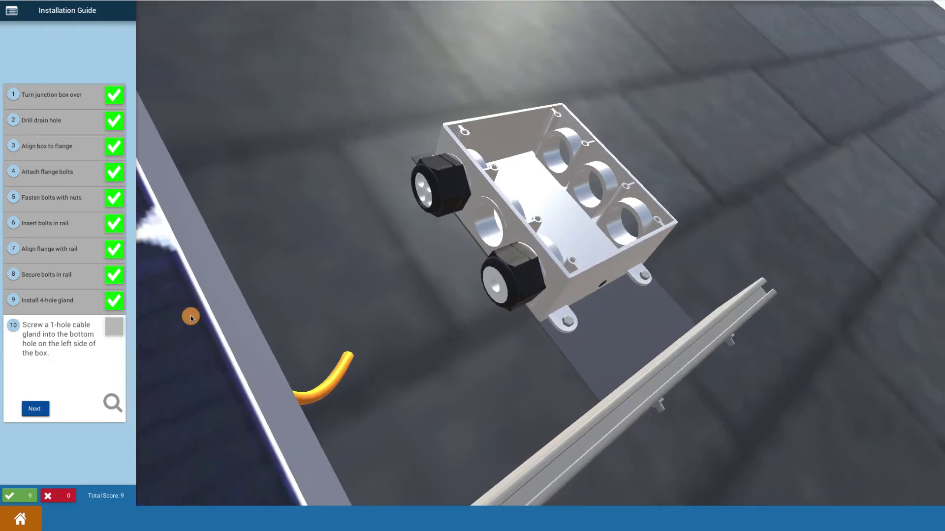
pyautogui.click(41, 407)
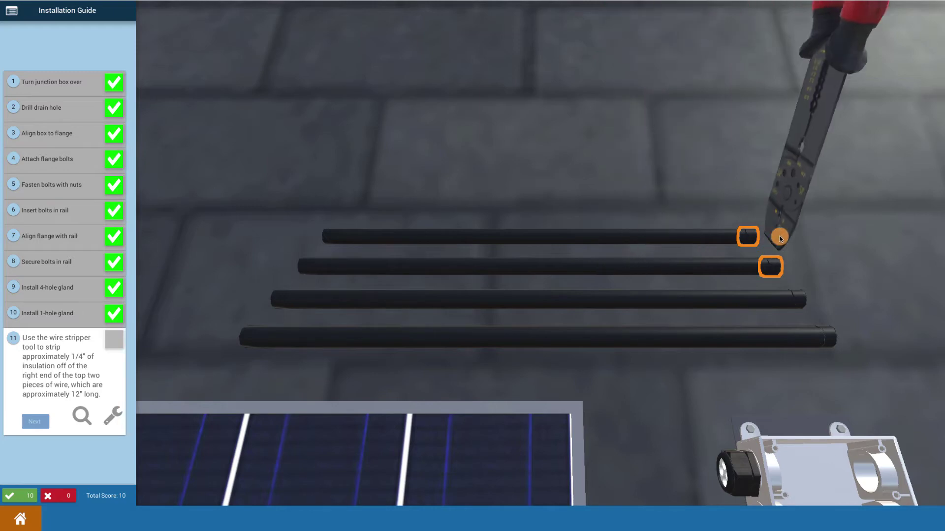
# Strip the top wire ends, then band the first wire once and the second twice with red tape
pyautogui.click(775, 265)
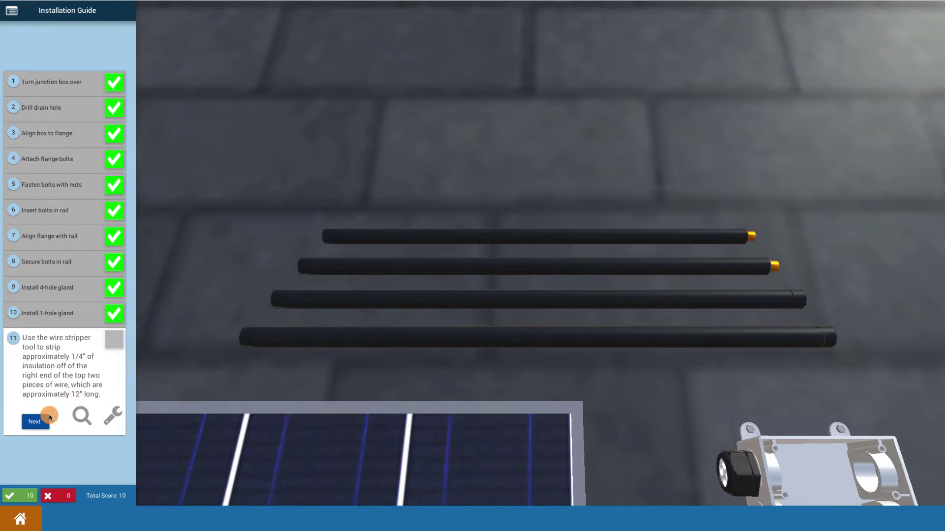
pyautogui.click(35, 422)
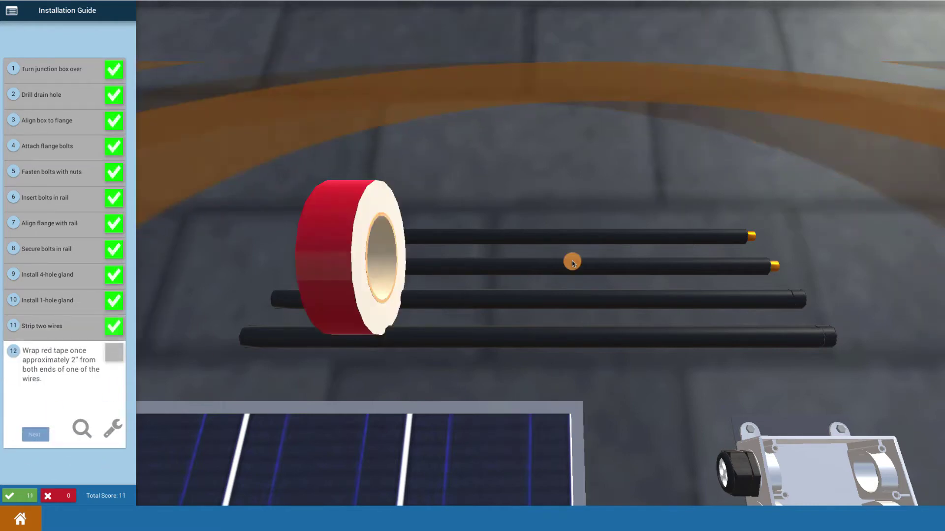
pyautogui.moveTo(586, 256)
pyautogui.mouseDown()
pyautogui.moveTo(695, 247)
pyautogui.moveTo(667, 239)
pyautogui.moveTo(570, 255)
pyautogui.moveTo(586, 248)
pyautogui.moveTo(609, 331)
pyautogui.moveTo(600, 272)
pyautogui.moveTo(466, 265)
pyautogui.moveTo(559, 244)
pyautogui.moveTo(652, 242)
pyautogui.moveTo(628, 231)
pyautogui.moveTo(656, 235)
pyautogui.moveTo(624, 225)
pyautogui.moveTo(554, 236)
pyautogui.moveTo(618, 219)
pyautogui.moveTo(420, 232)
pyautogui.moveTo(336, 215)
pyautogui.moveTo(435, 196)
pyautogui.moveTo(516, 215)
pyautogui.moveTo(428, 213)
pyautogui.moveTo(459, 201)
pyautogui.moveTo(464, 213)
pyautogui.moveTo(433, 226)
pyautogui.moveTo(418, 215)
pyautogui.mouseUp()
pyautogui.click(49, 437)
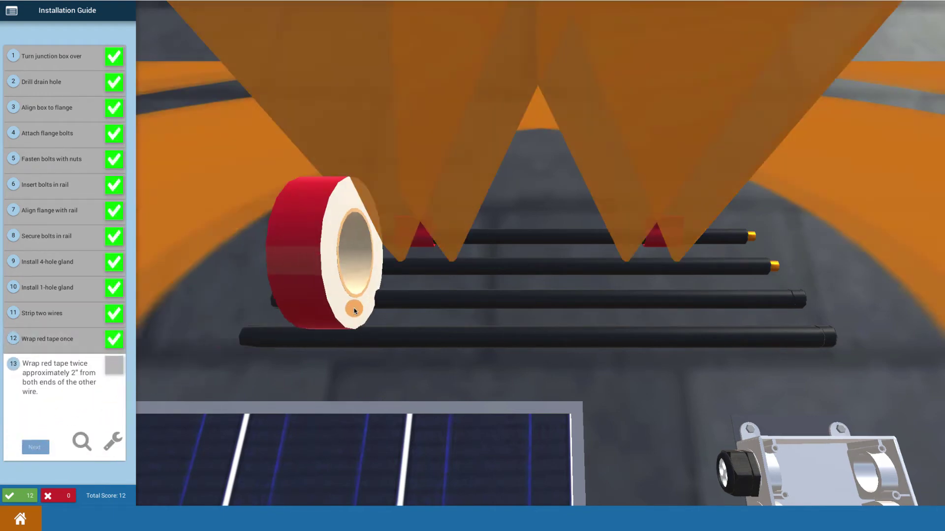
pyautogui.moveTo(354, 311)
pyautogui.mouseDown()
pyautogui.moveTo(426, 259)
pyautogui.moveTo(477, 250)
pyautogui.moveTo(703, 260)
pyautogui.moveTo(614, 261)
pyautogui.moveTo(500, 244)
pyautogui.moveTo(393, 265)
pyautogui.moveTo(256, 244)
pyautogui.moveTo(340, 244)
pyautogui.moveTo(40, 452)
pyautogui.mouseUp()
# Strip the bottom two wire ends and wrap one black tape band on the third wire
pyautogui.click(43, 450)
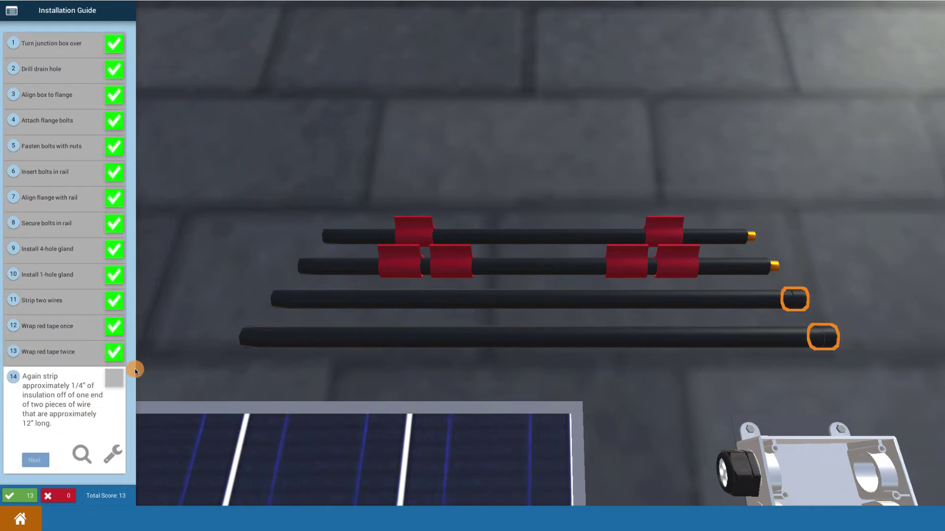
pyautogui.moveTo(167, 365)
pyautogui.mouseDown()
pyautogui.moveTo(761, 295)
pyautogui.moveTo(795, 295)
pyautogui.moveTo(822, 334)
pyautogui.mouseUp()
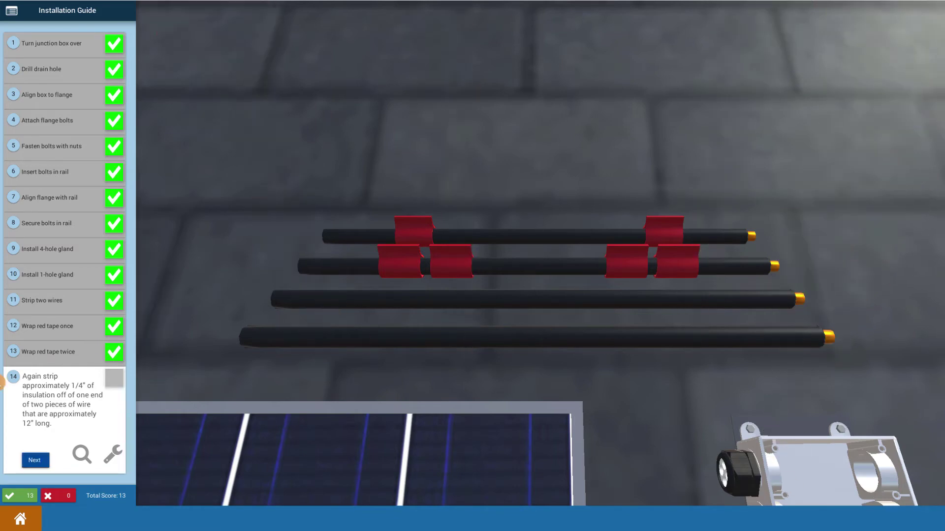
pyautogui.click(46, 462)
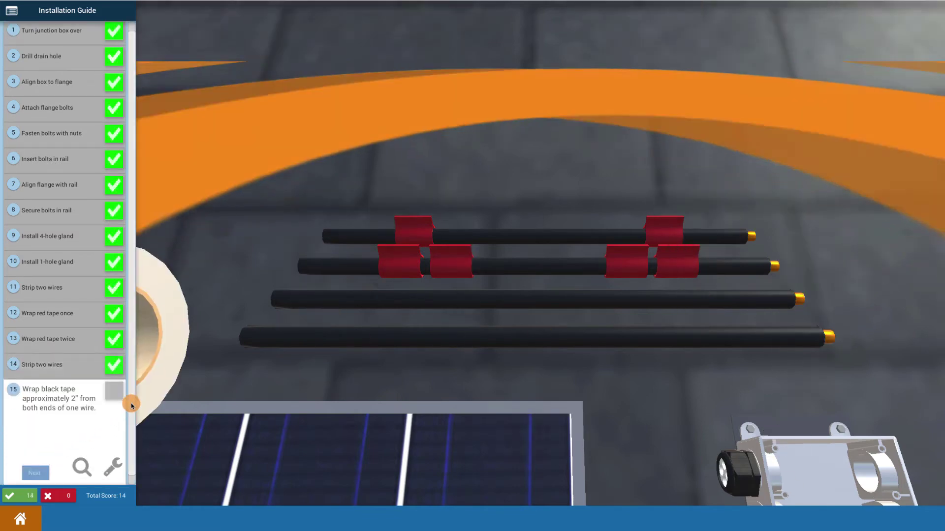
pyautogui.moveTo(131, 401)
pyautogui.mouseDown()
pyautogui.moveTo(356, 264)
pyautogui.moveTo(444, 273)
pyautogui.moveTo(467, 251)
pyautogui.moveTo(506, 244)
pyautogui.moveTo(501, 264)
pyautogui.moveTo(650, 274)
pyautogui.moveTo(675, 298)
pyautogui.moveTo(696, 297)
pyautogui.moveTo(409, 292)
pyautogui.moveTo(422, 271)
pyautogui.moveTo(436, 299)
pyautogui.moveTo(449, 290)
pyautogui.moveTo(400, 291)
pyautogui.moveTo(394, 276)
pyautogui.moveTo(282, 238)
pyautogui.moveTo(252, 259)
pyautogui.moveTo(265, 180)
pyautogui.moveTo(266, 289)
pyautogui.moveTo(263, 282)
pyautogui.moveTo(83, 456)
pyautogui.moveTo(331, 246)
pyautogui.moveTo(641, 338)
pyautogui.moveTo(733, 346)
pyautogui.moveTo(724, 335)
pyautogui.moveTo(537, 328)
pyautogui.moveTo(370, 336)
pyautogui.moveTo(226, 293)
pyautogui.moveTo(219, 253)
pyautogui.moveTo(253, 235)
pyautogui.moveTo(263, 214)
pyautogui.mouseUp()
pyautogui.click(40, 473)
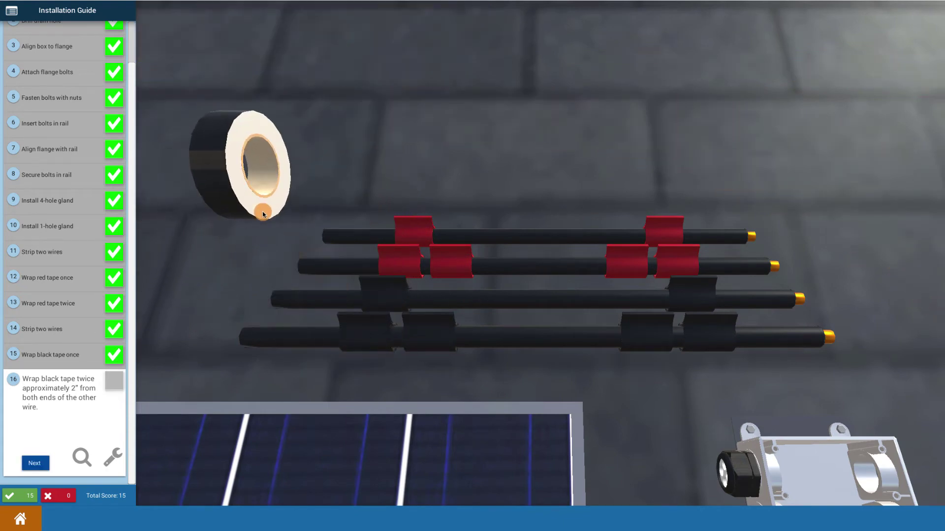
# Finish the double black tape on the bottom wire and seat the male contact in the crimper jaws
pyautogui.moveTo(259, 225); pyautogui.dragTo(89, 467)
pyautogui.click(35, 467)
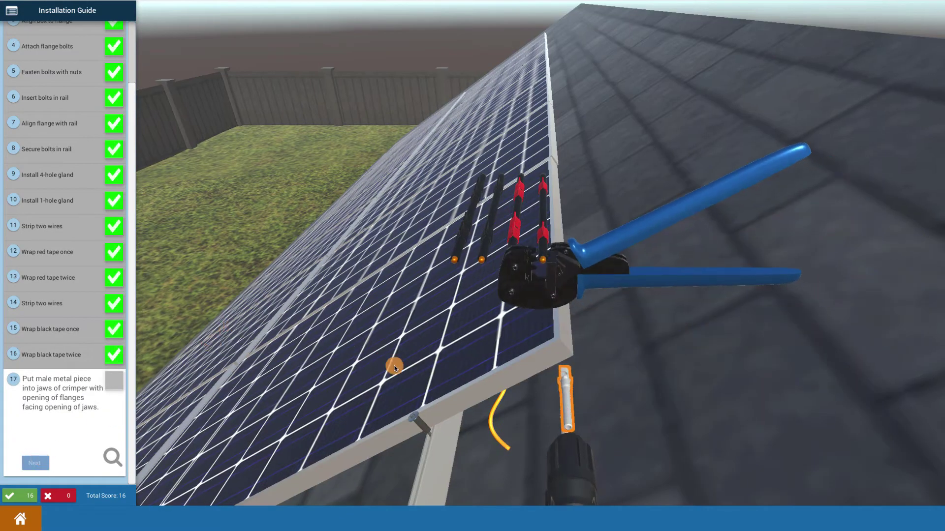
pyautogui.moveTo(322, 383)
pyautogui.mouseDown()
pyautogui.moveTo(432, 341)
pyautogui.moveTo(507, 392)
pyautogui.moveTo(495, 389)
pyautogui.mouseUp()
pyautogui.moveTo(338, 333)
pyautogui.mouseDown()
pyautogui.moveTo(348, 331)
pyautogui.moveTo(337, 310)
pyautogui.moveTo(359, 325)
pyautogui.moveTo(448, 344)
pyautogui.mouseUp()
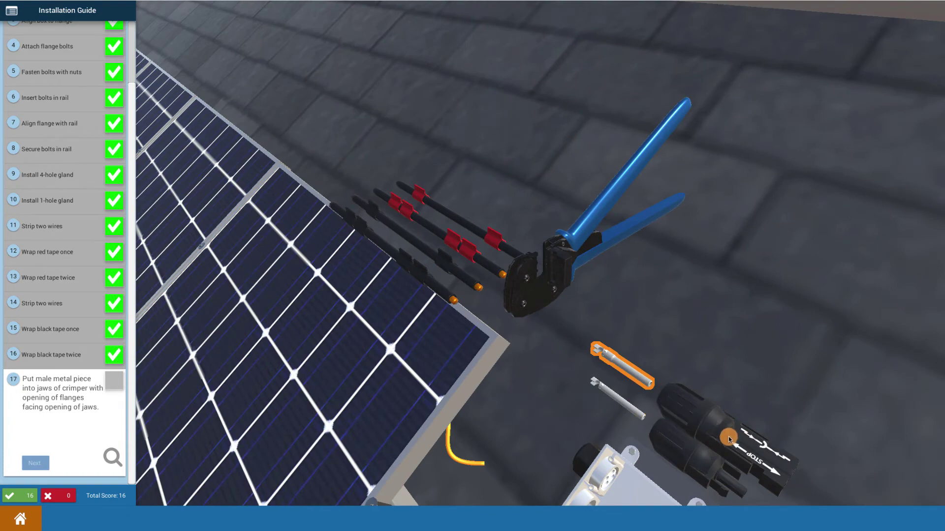
pyautogui.moveTo(551, 385)
pyautogui.mouseDown()
pyautogui.moveTo(458, 342)
pyautogui.moveTo(458, 354)
pyautogui.moveTo(246, 375)
pyautogui.mouseUp()
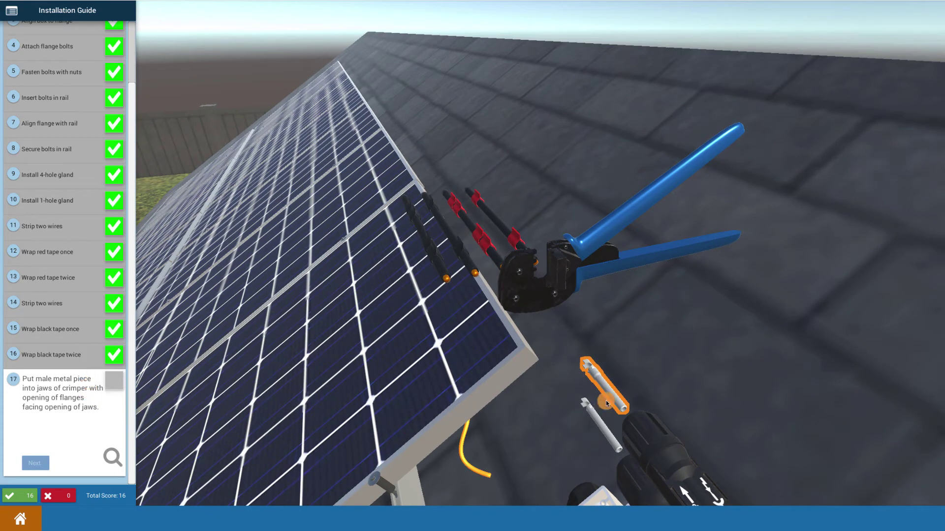
pyautogui.moveTo(606, 402); pyautogui.dragTo(544, 279)
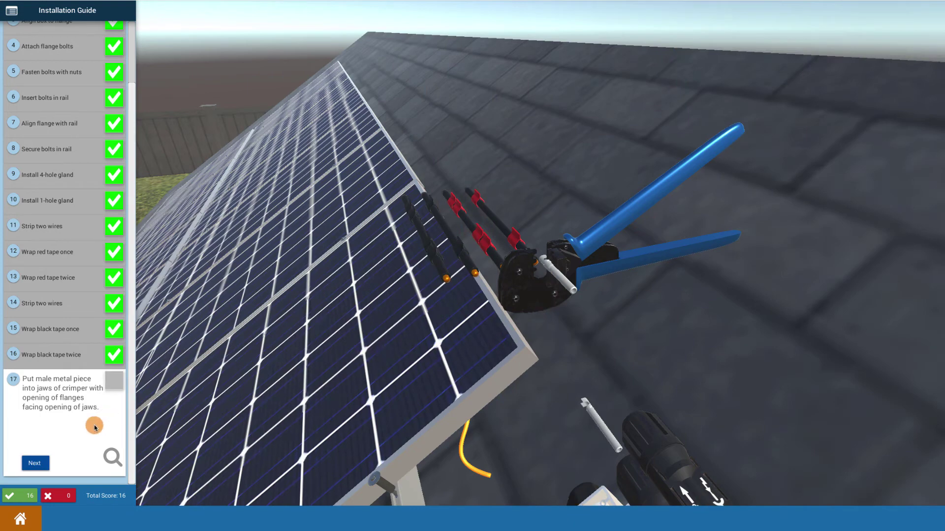
# Insert the red-taped wire into the male contact, crimp it, and pull it out of the jaws
pyautogui.click(35, 463)
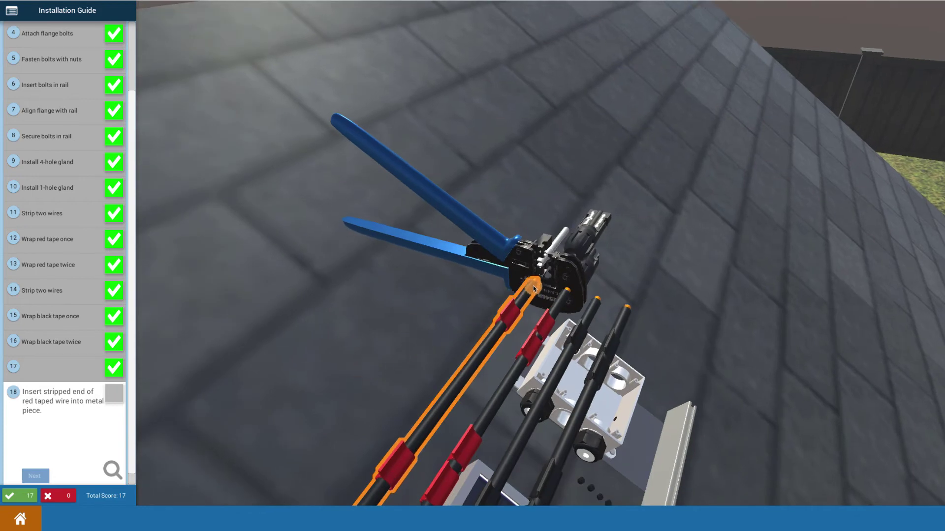
pyautogui.moveTo(534, 288)
pyautogui.mouseDown()
pyautogui.moveTo(540, 262)
pyautogui.moveTo(531, 275)
pyautogui.mouseUp()
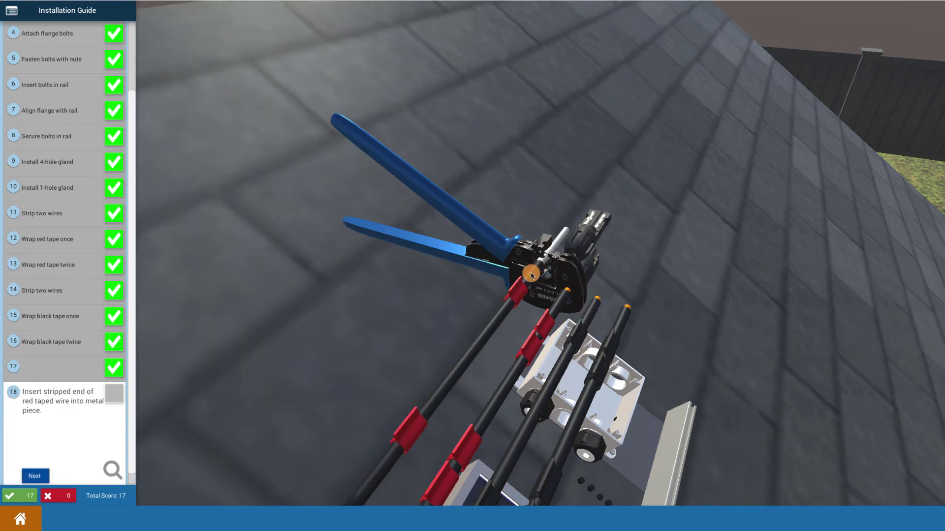
pyautogui.click(39, 475)
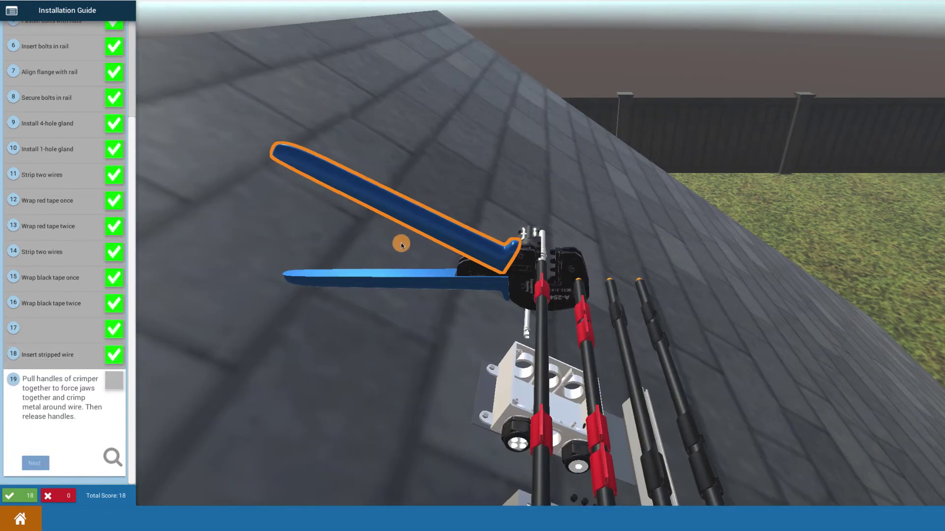
pyautogui.click(406, 212)
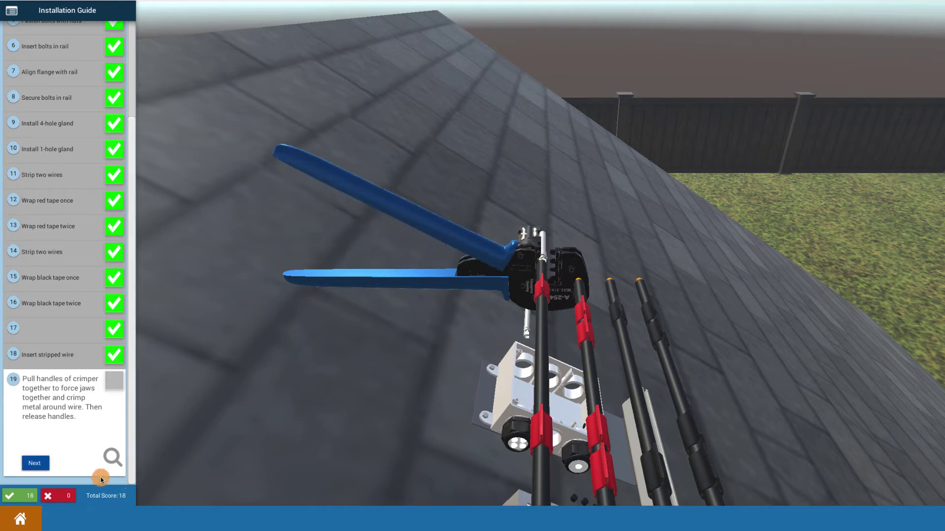
pyautogui.click(36, 462)
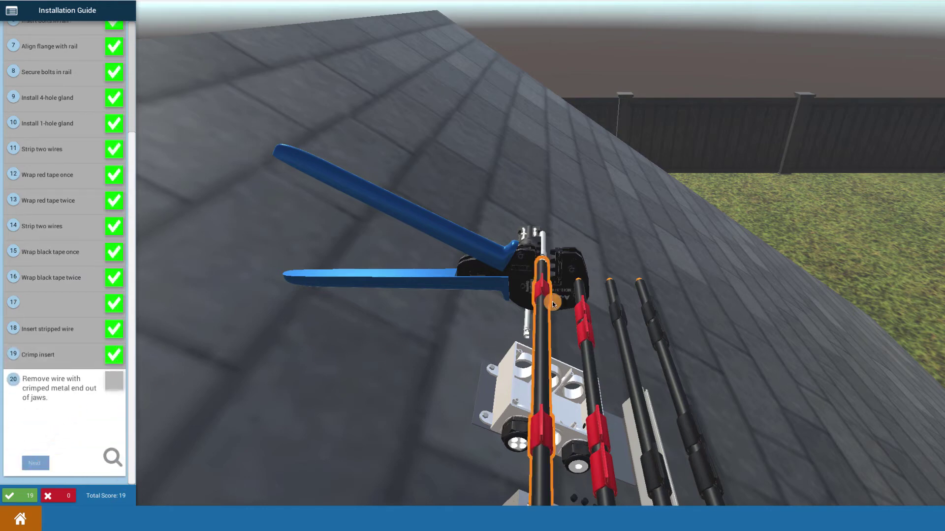
pyautogui.moveTo(544, 275)
pyautogui.mouseDown()
pyautogui.moveTo(689, 323)
pyautogui.moveTo(773, 337)
pyautogui.mouseUp()
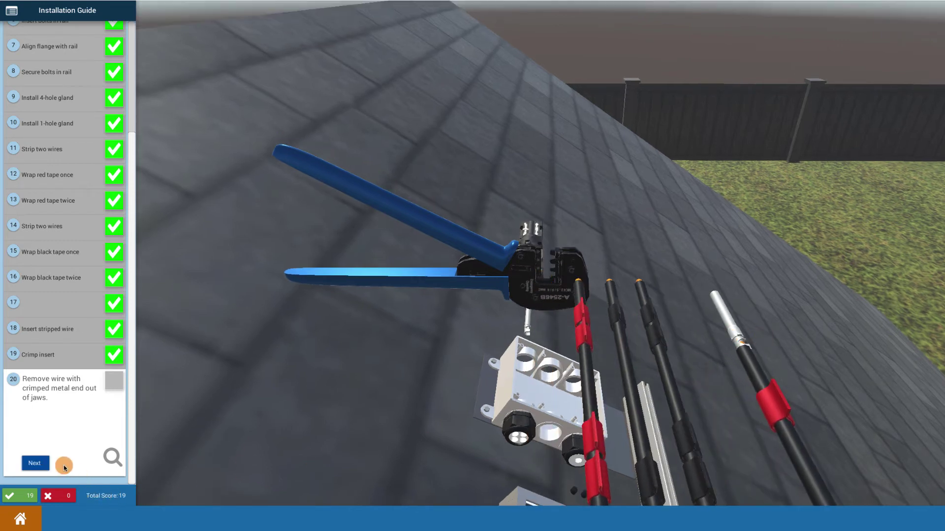
pyautogui.click(47, 465)
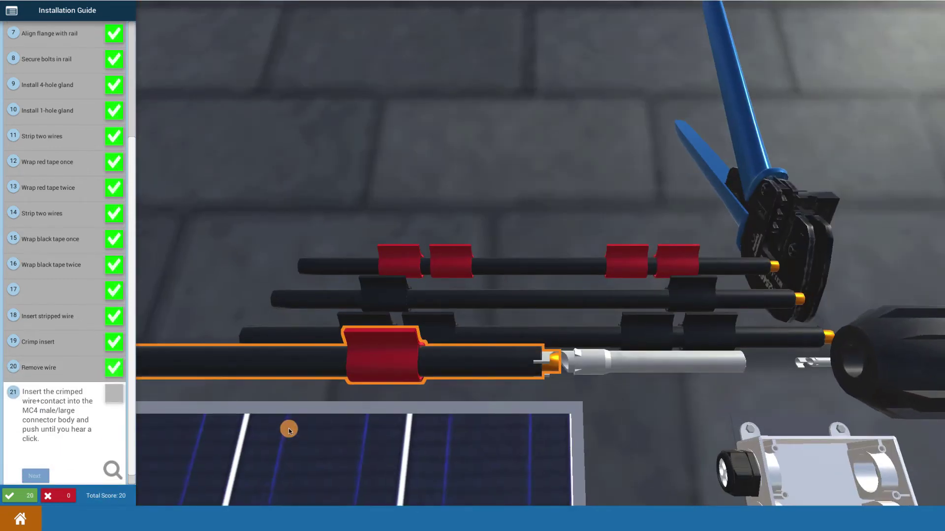
# Push the crimped red wire into the male MC4 connector body
pyautogui.moveTo(640, 435)
pyautogui.mouseDown()
pyautogui.moveTo(792, 455)
pyautogui.moveTo(778, 452)
pyautogui.mouseUp()
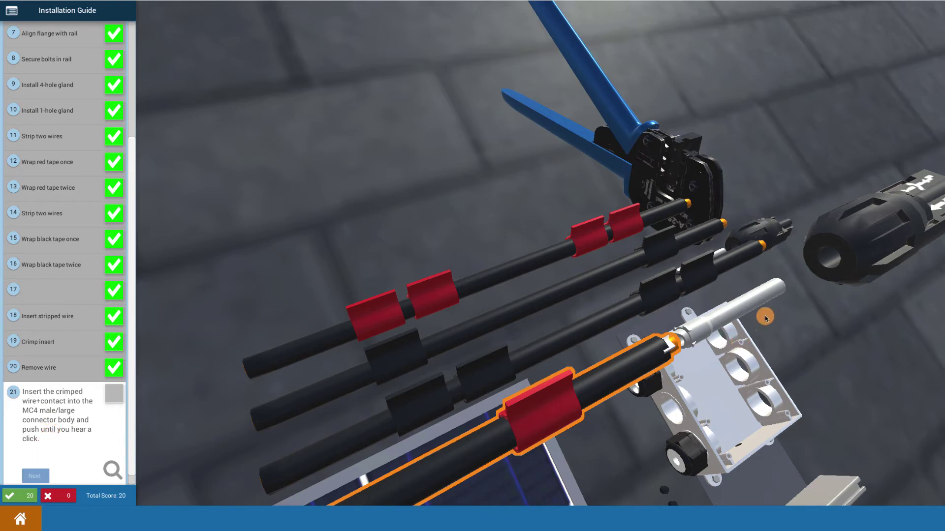
pyautogui.moveTo(709, 386); pyautogui.dragTo(666, 370)
pyautogui.moveTo(846, 329)
pyautogui.mouseDown()
pyautogui.moveTo(843, 392)
pyautogui.moveTo(879, 247)
pyautogui.mouseUp()
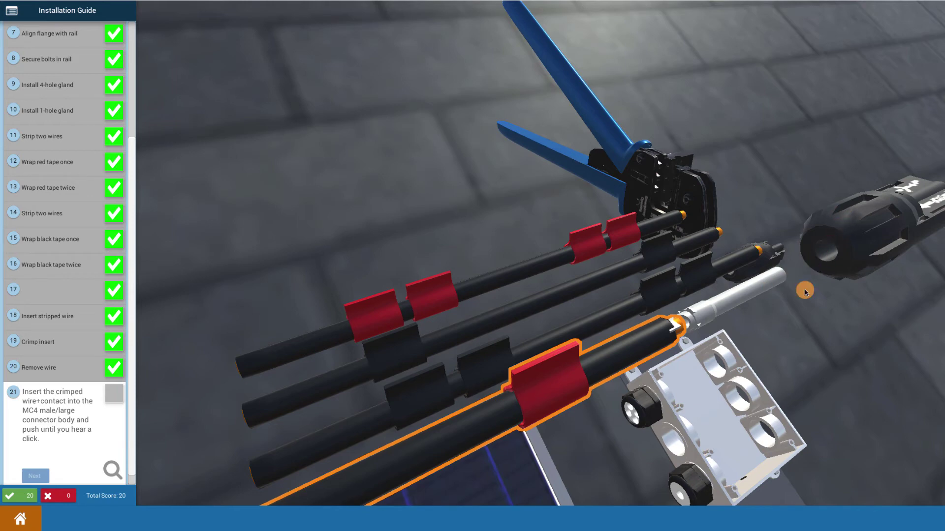
pyautogui.moveTo(787, 302)
pyautogui.mouseDown()
pyautogui.moveTo(771, 348)
pyautogui.moveTo(649, 361)
pyautogui.mouseUp()
pyautogui.click(641, 360)
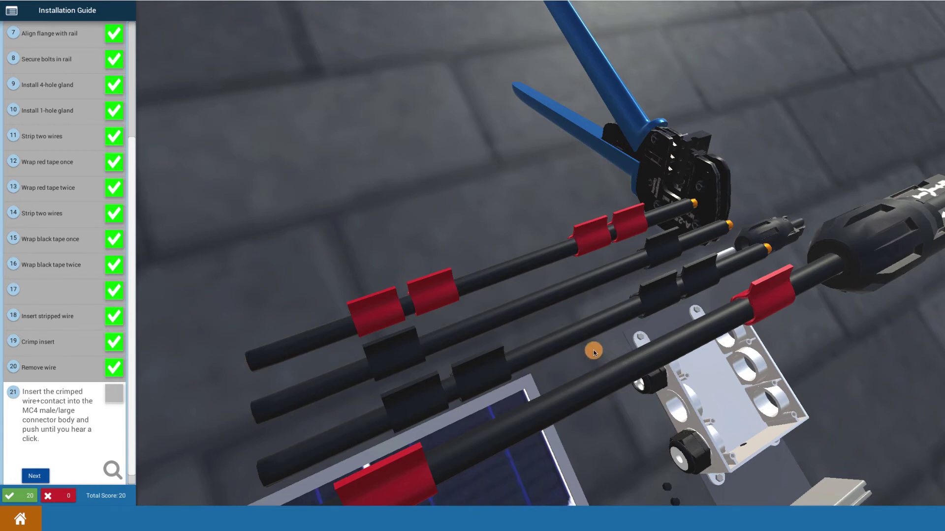
pyautogui.moveTo(594, 352); pyautogui.dragTo(344, 350)
# Tighten the red lead connector's end cap with the wrench
pyautogui.click(36, 478)
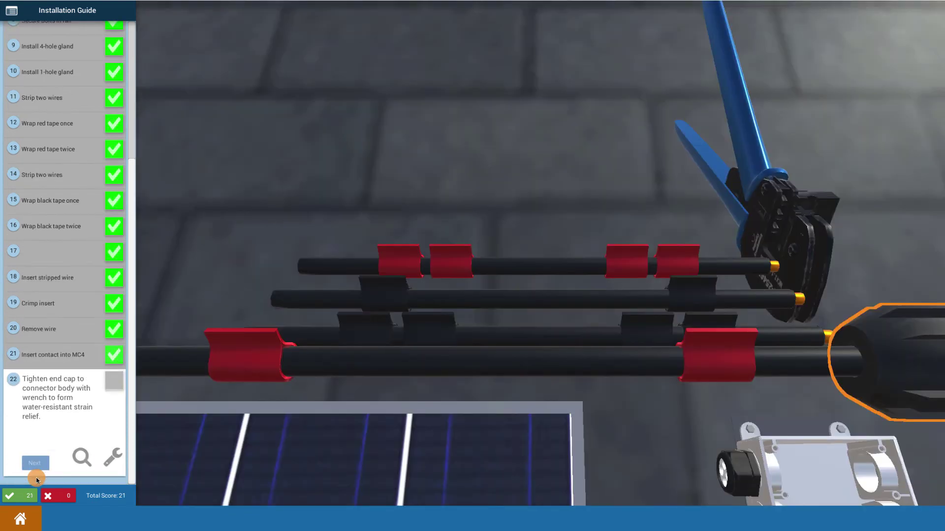
pyautogui.click(113, 457)
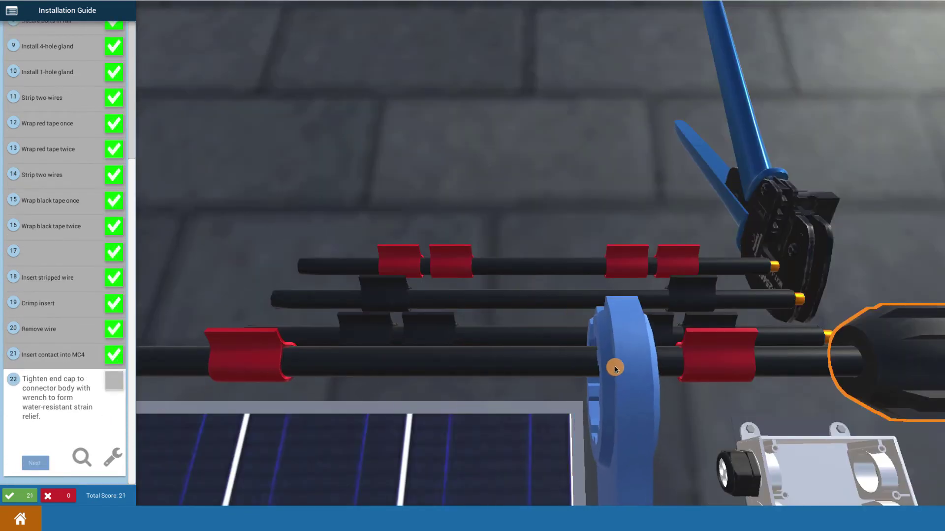
pyautogui.click(614, 364)
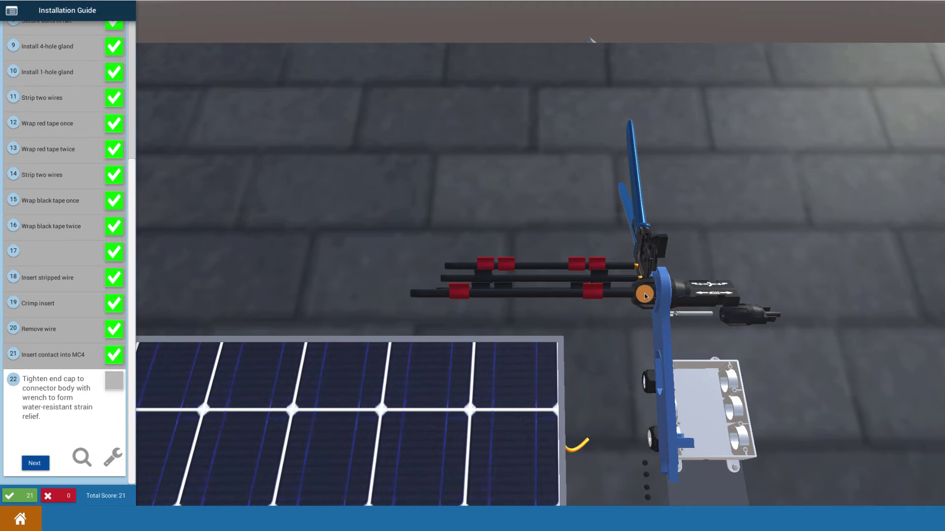
pyautogui.click(37, 461)
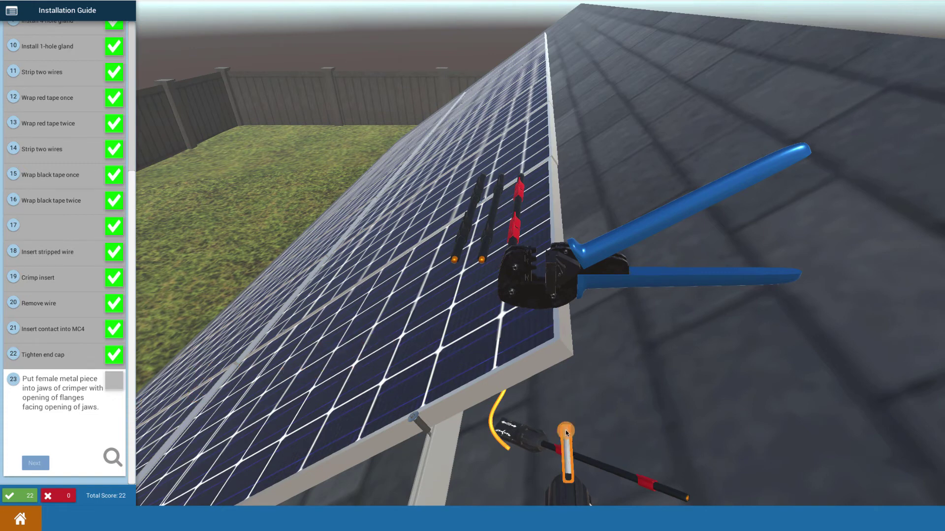
# Crimp a female metal contact onto the black wire's stripped end and remove it from the crimper
pyautogui.moveTo(565, 428)
pyautogui.mouseDown()
pyautogui.moveTo(540, 334)
pyautogui.moveTo(543, 292)
pyautogui.mouseUp()
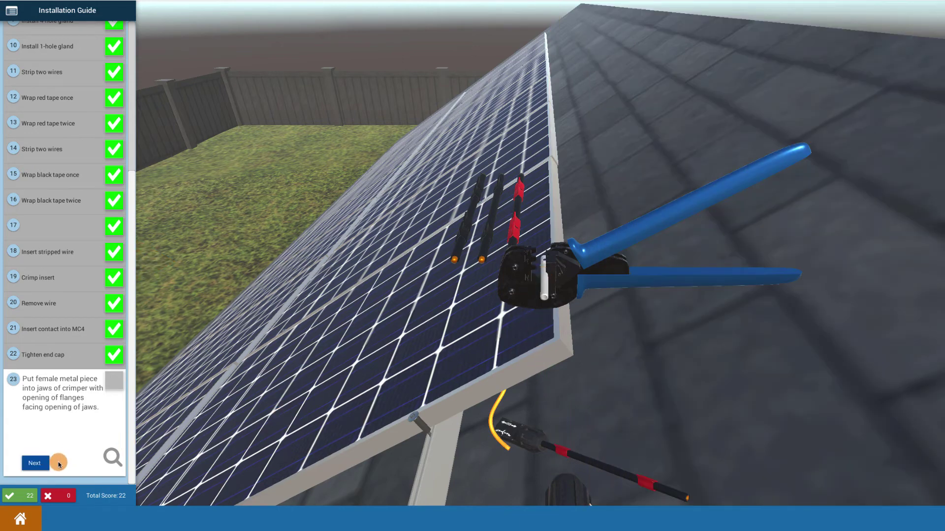
pyautogui.click(47, 466)
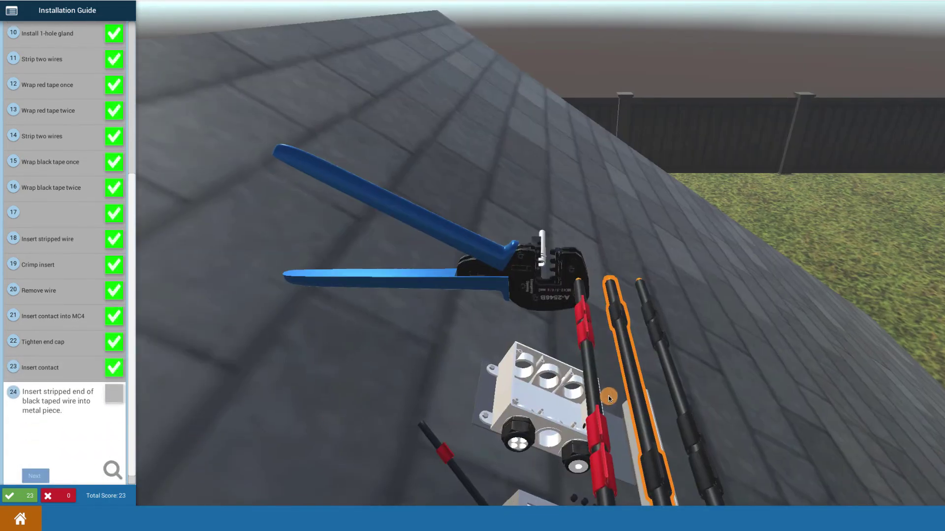
pyautogui.moveTo(629, 353)
pyautogui.mouseDown()
pyautogui.moveTo(581, 353)
pyautogui.moveTo(554, 315)
pyautogui.moveTo(540, 265)
pyautogui.mouseUp()
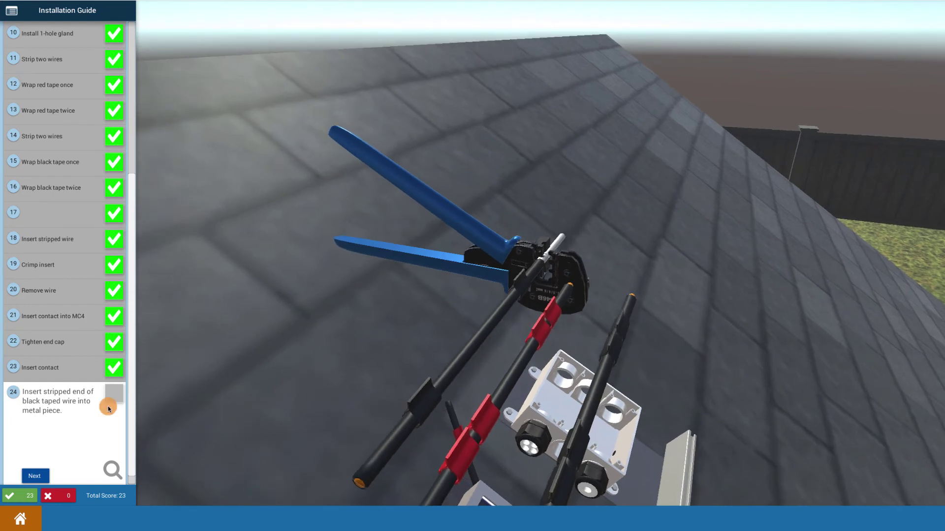
pyautogui.click(41, 473)
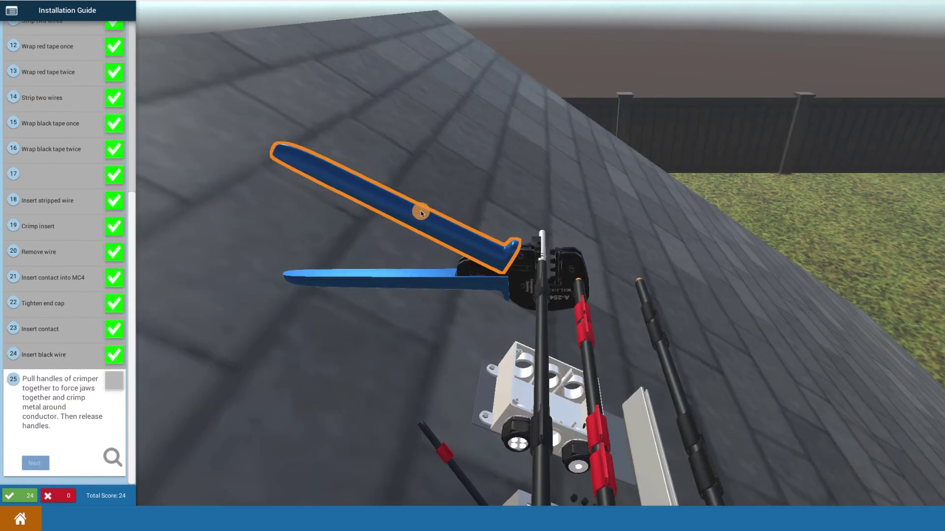
pyautogui.click(414, 217)
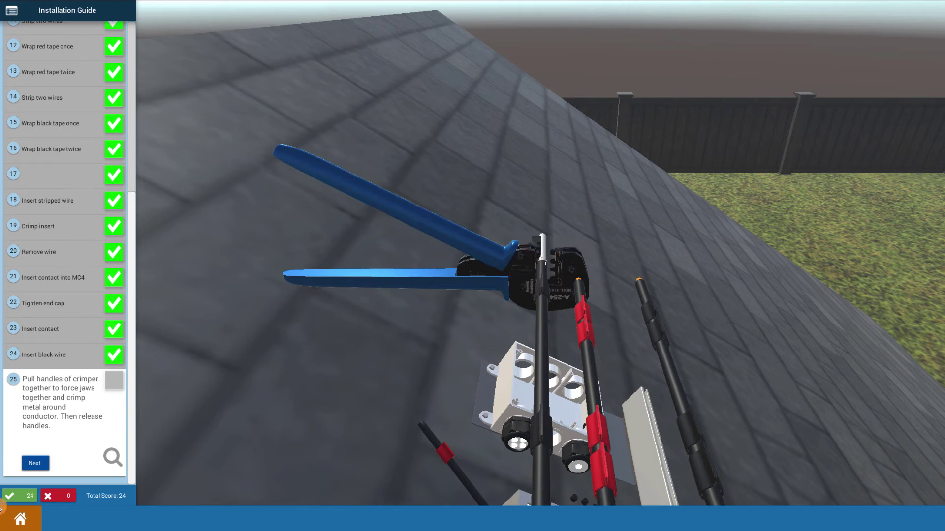
pyautogui.click(40, 464)
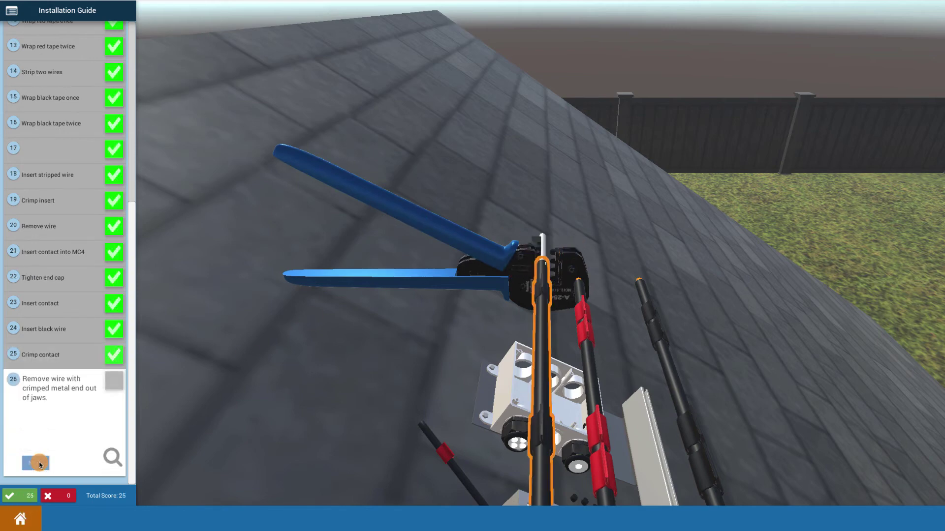
pyautogui.click(541, 304)
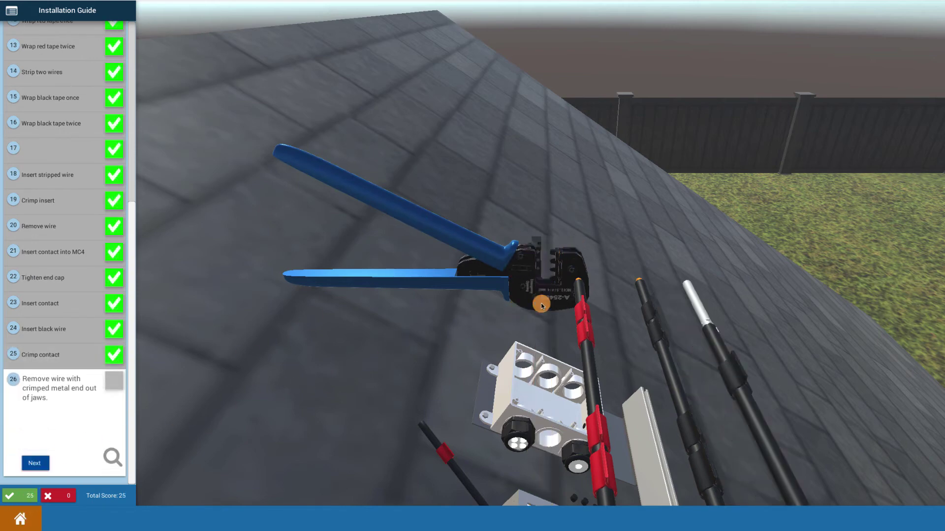
pyautogui.click(43, 462)
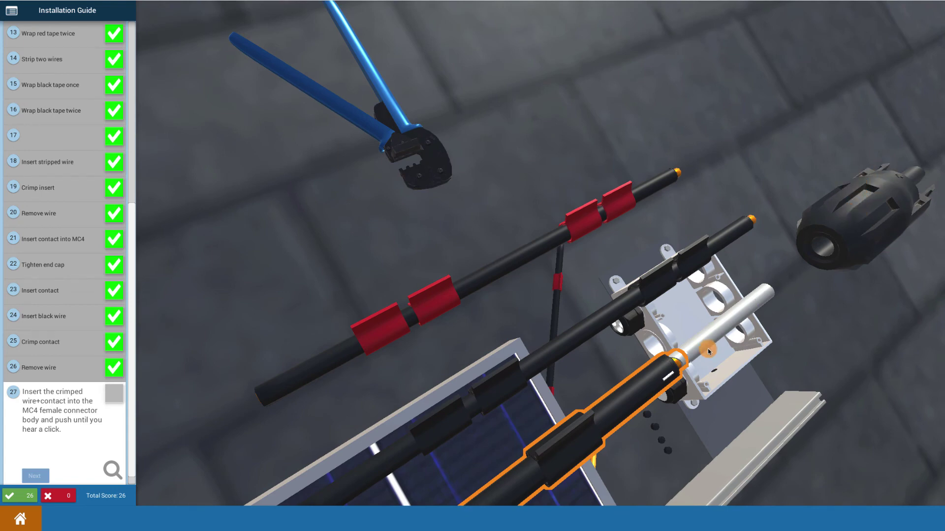
# Push the crimped black wire into the female MC4 connector body
pyautogui.moveTo(655, 384)
pyautogui.mouseDown()
pyautogui.moveTo(634, 382)
pyautogui.moveTo(644, 379)
pyautogui.mouseUp()
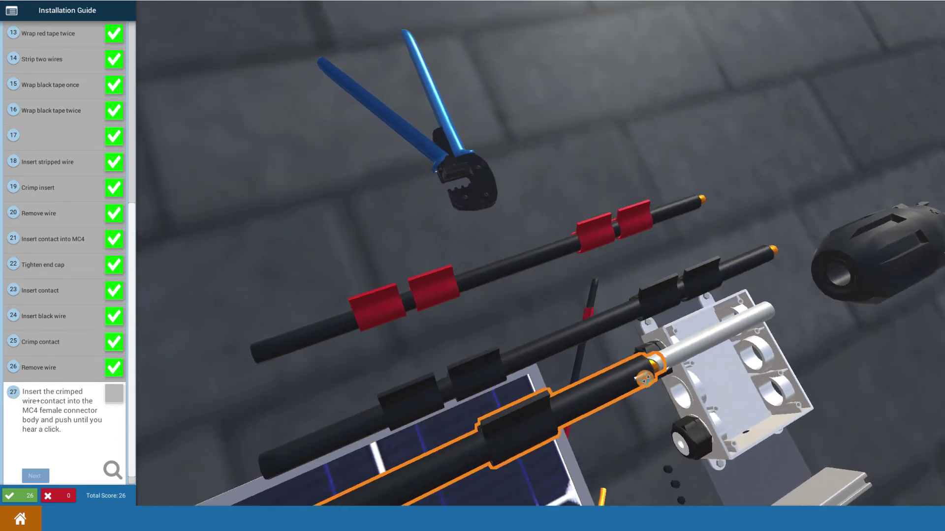
pyautogui.click(615, 383)
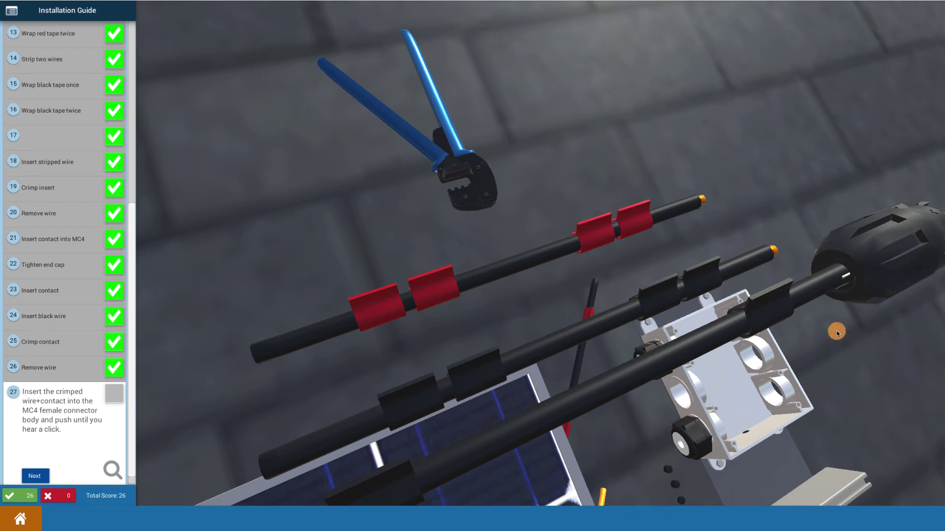
pyautogui.moveTo(836, 331)
pyautogui.mouseDown()
pyautogui.moveTo(864, 320)
pyautogui.moveTo(837, 243)
pyautogui.mouseUp()
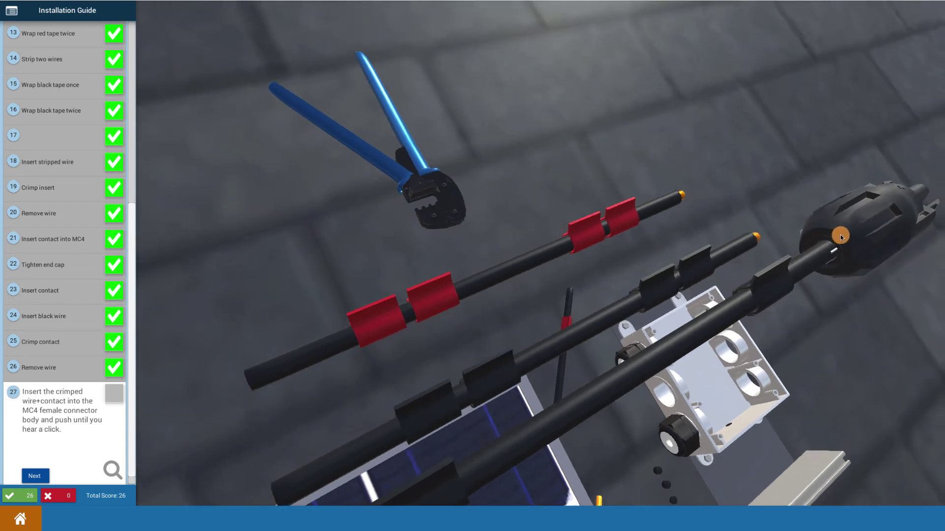
# Tighten the black lead connector's end cap with the wrench
pyautogui.click(36, 475)
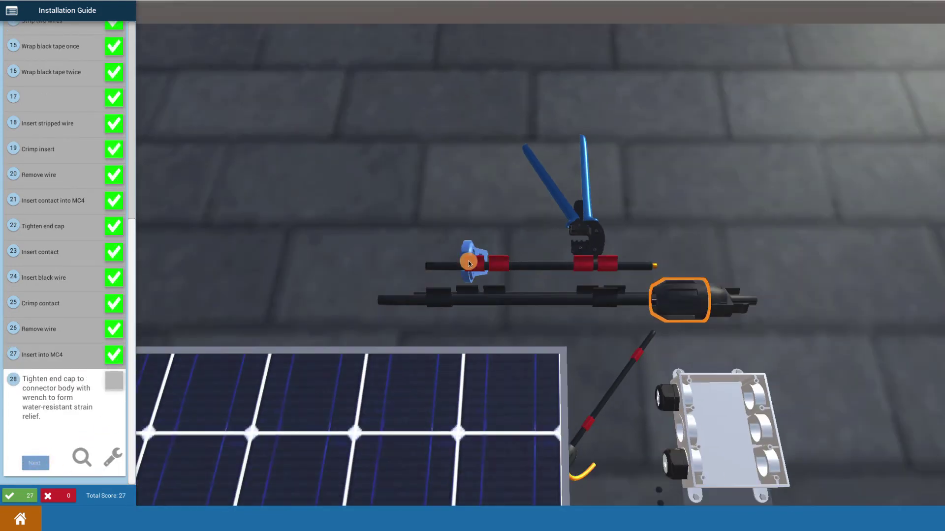
pyautogui.moveTo(468, 263)
pyautogui.mouseDown()
pyautogui.moveTo(382, 274)
pyautogui.moveTo(369, 177)
pyautogui.moveTo(307, 155)
pyautogui.moveTo(721, 290)
pyautogui.mouseUp()
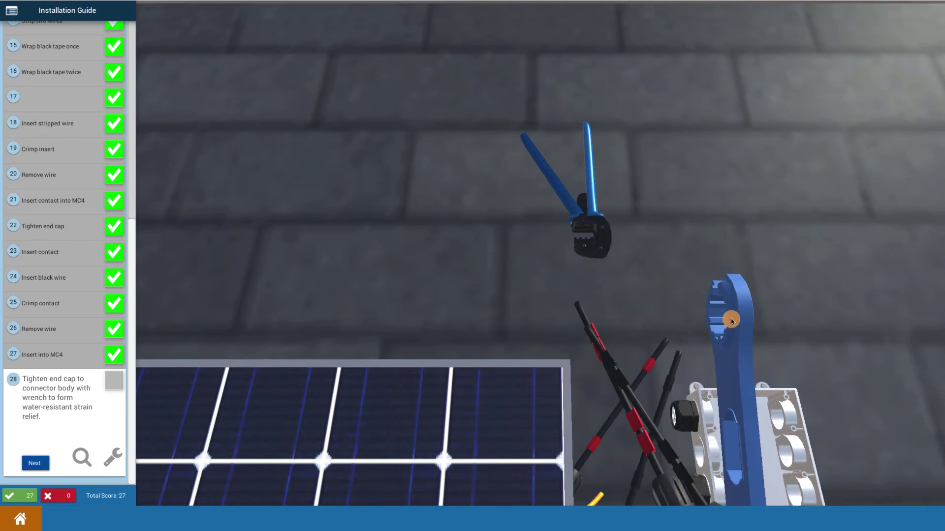
pyautogui.moveTo(731, 321)
pyautogui.mouseDown()
pyautogui.moveTo(782, 300)
pyautogui.moveTo(756, 299)
pyautogui.mouseUp()
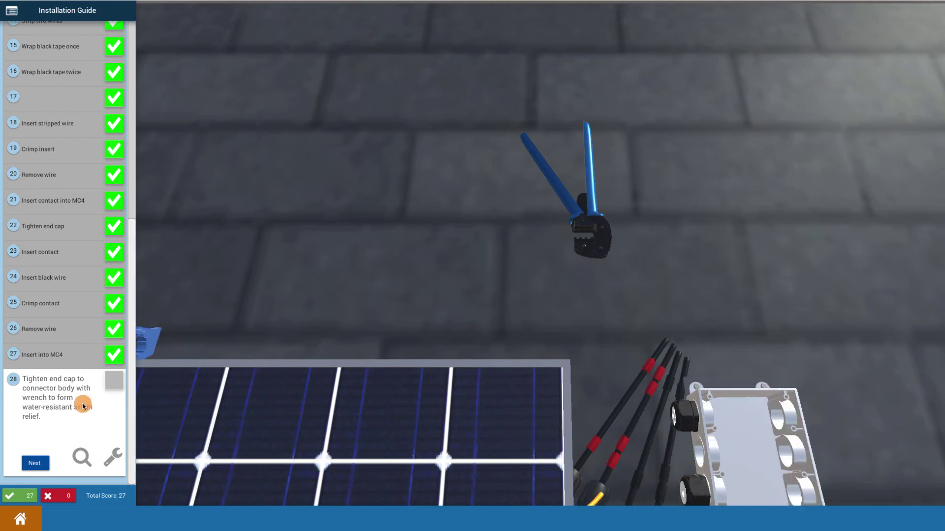
pyautogui.click(38, 465)
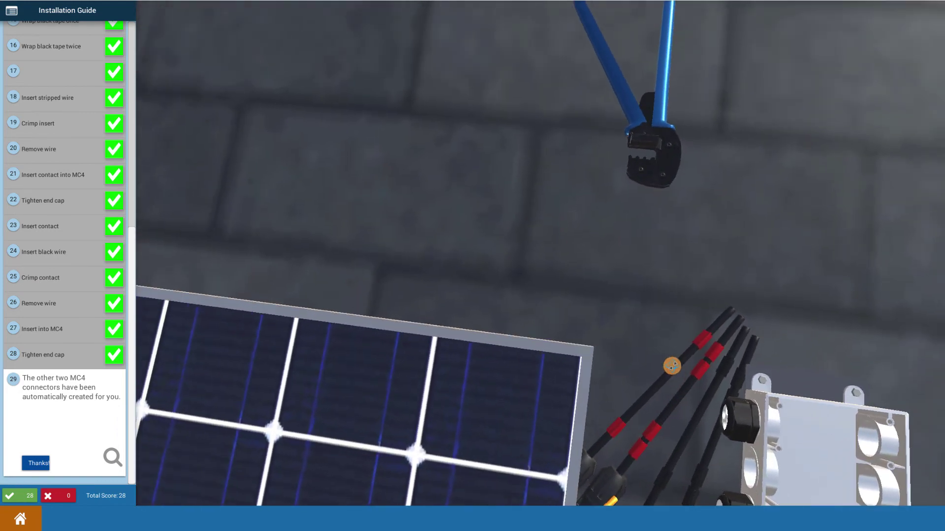
# Accept the auto-created MC4 connectors, then feed the leftmost, rightmost, middle and last leads through the gland
pyautogui.click(37, 462)
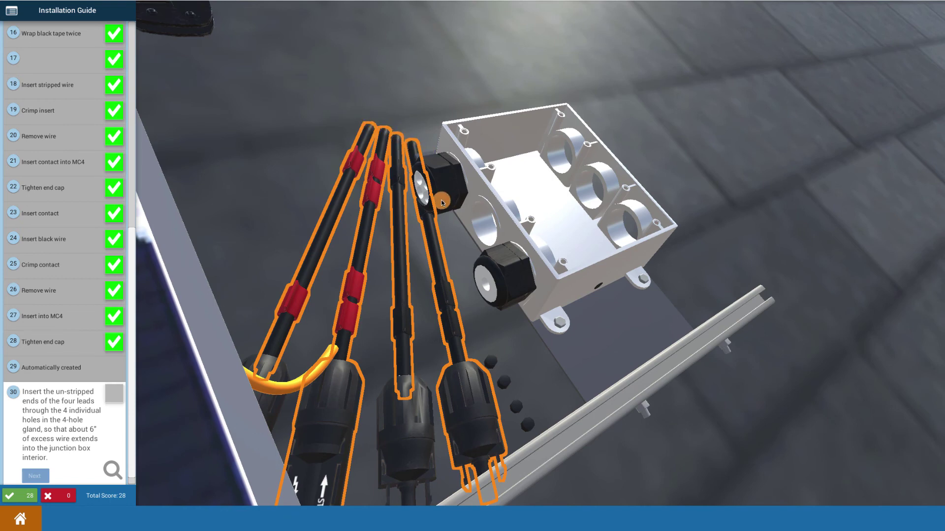
pyautogui.click(363, 143)
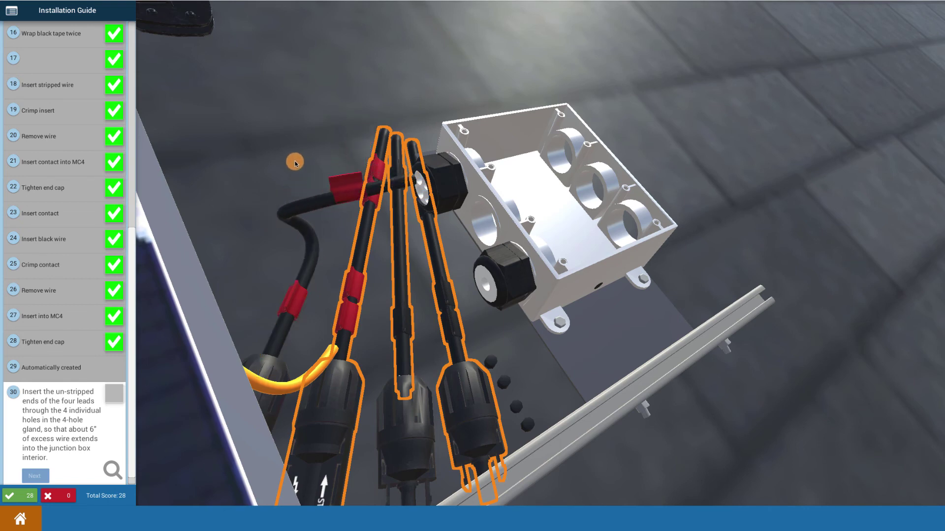
pyautogui.click(435, 256)
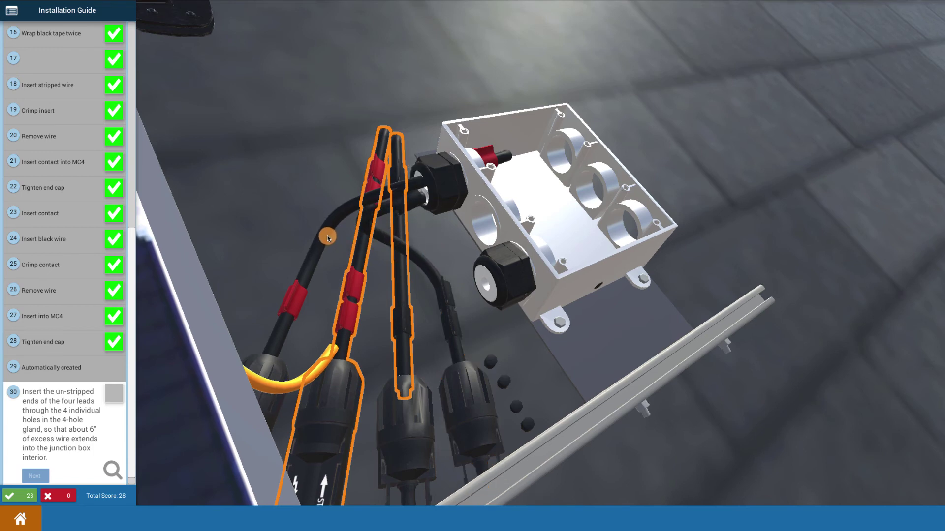
pyautogui.click(397, 247)
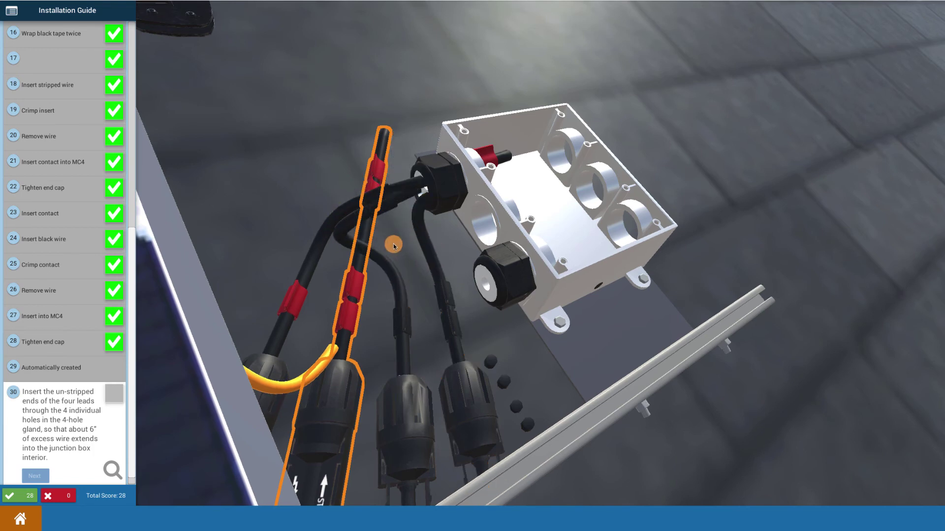
pyautogui.click(365, 240)
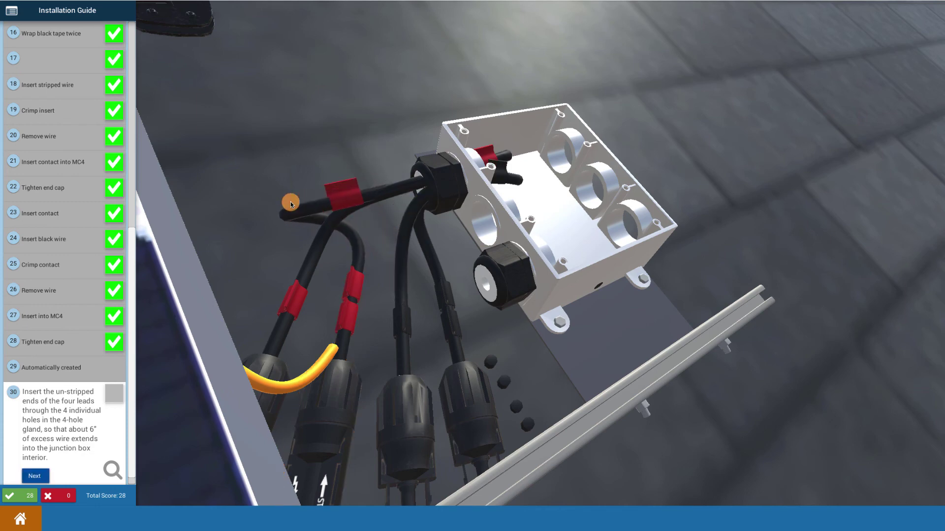